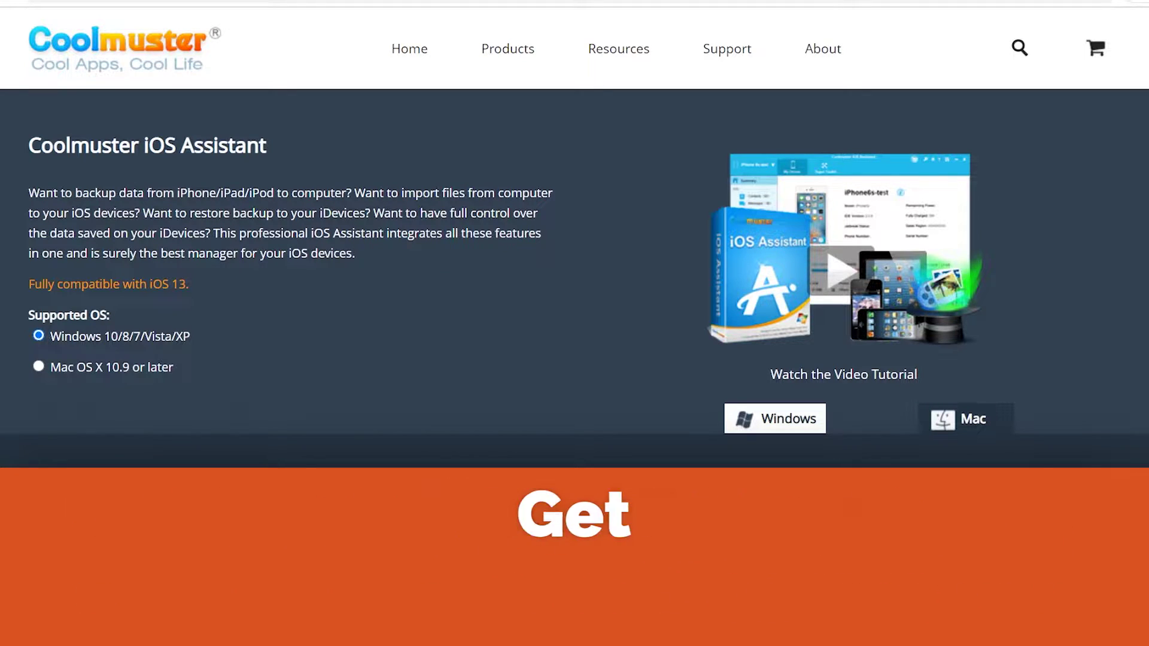
# - Scroll the iOS Assistant page past iTunes backup management and compatibility details to More Features
pyautogui.scroll(-6, 574, 323)
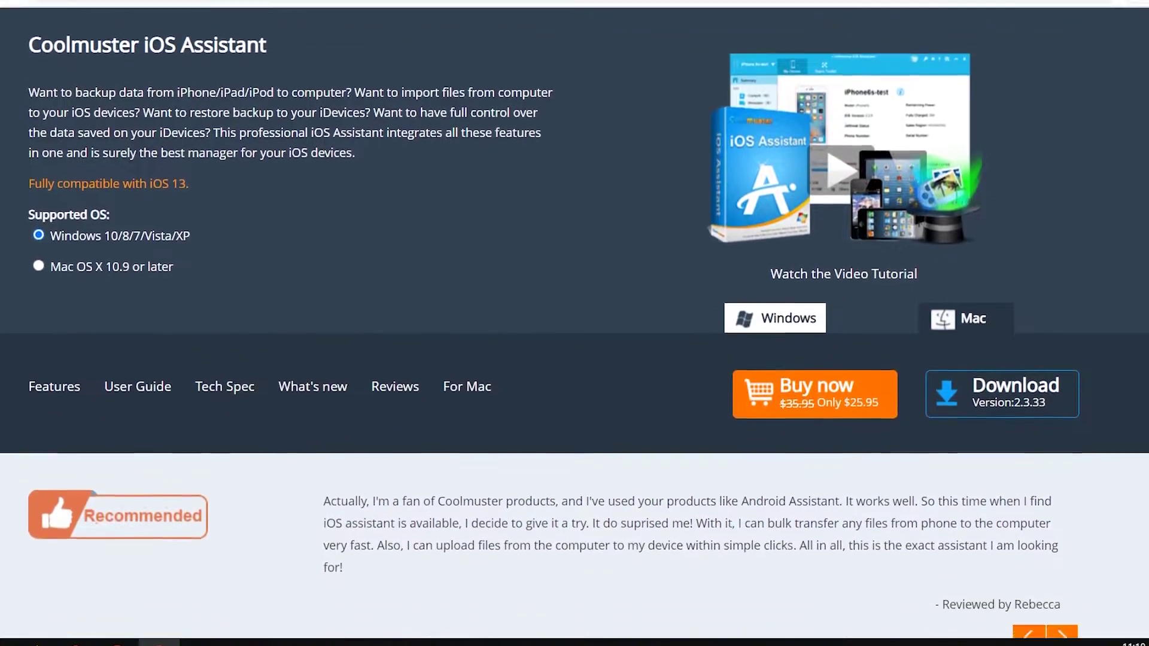
pyautogui.scroll(-4, 574, 323)
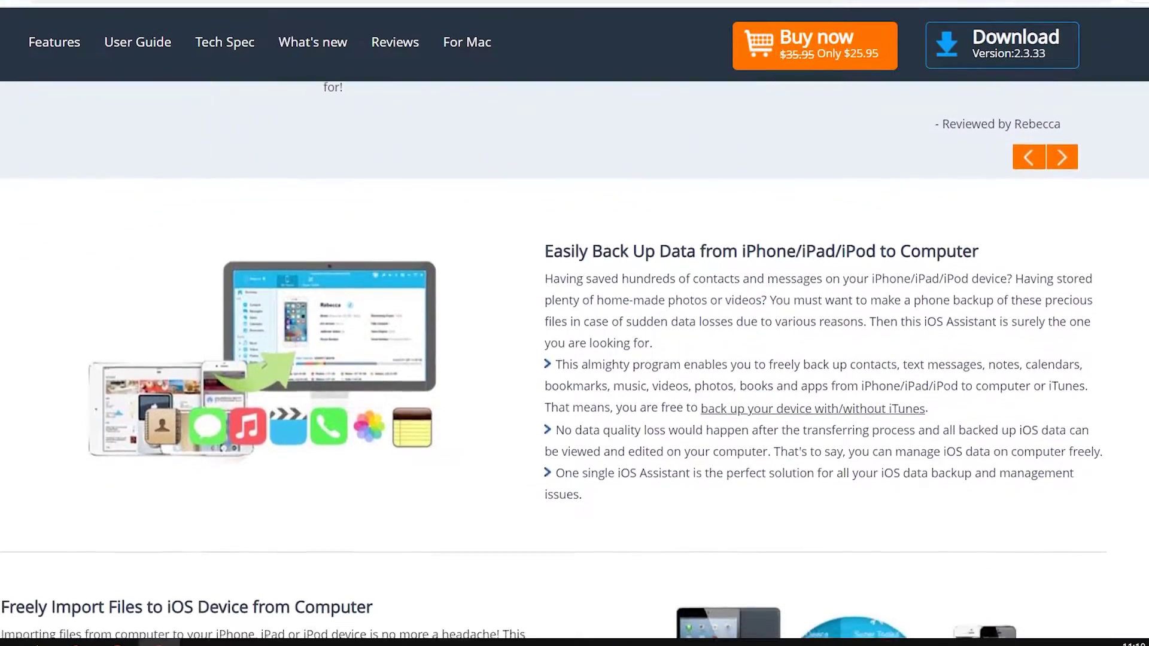
pyautogui.middleClick(575, 516)
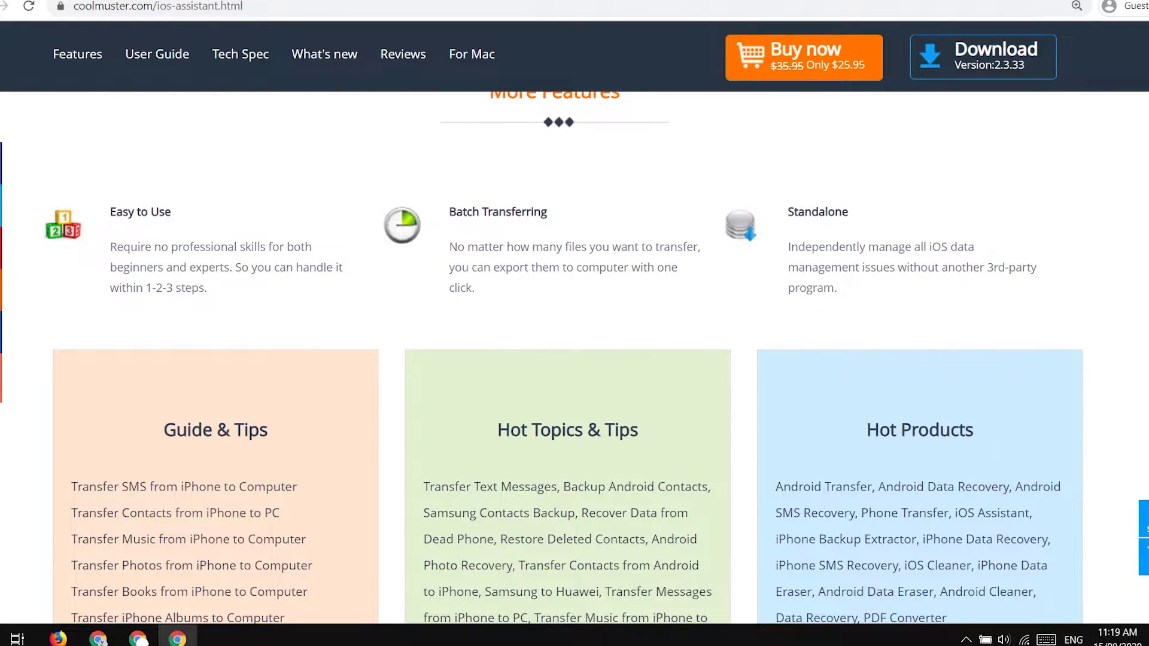
# - Glance at the Mac version, then download the Windows installer cool-ios-assistant.exe
pyautogui.press('Home')
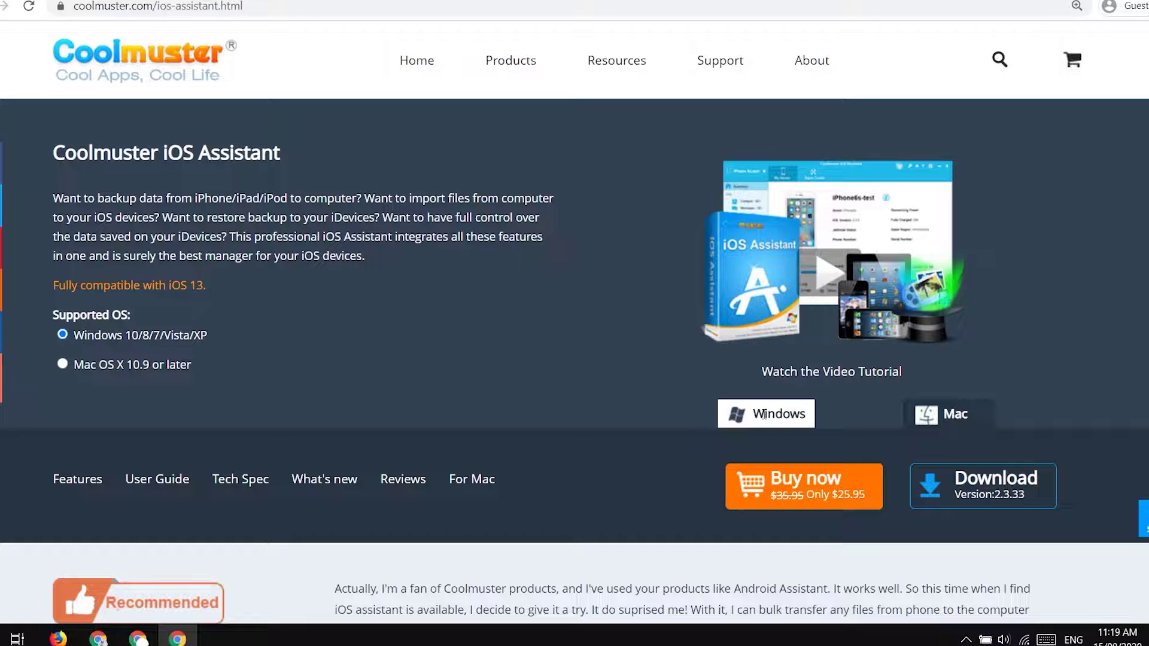
pyautogui.click(953, 413)
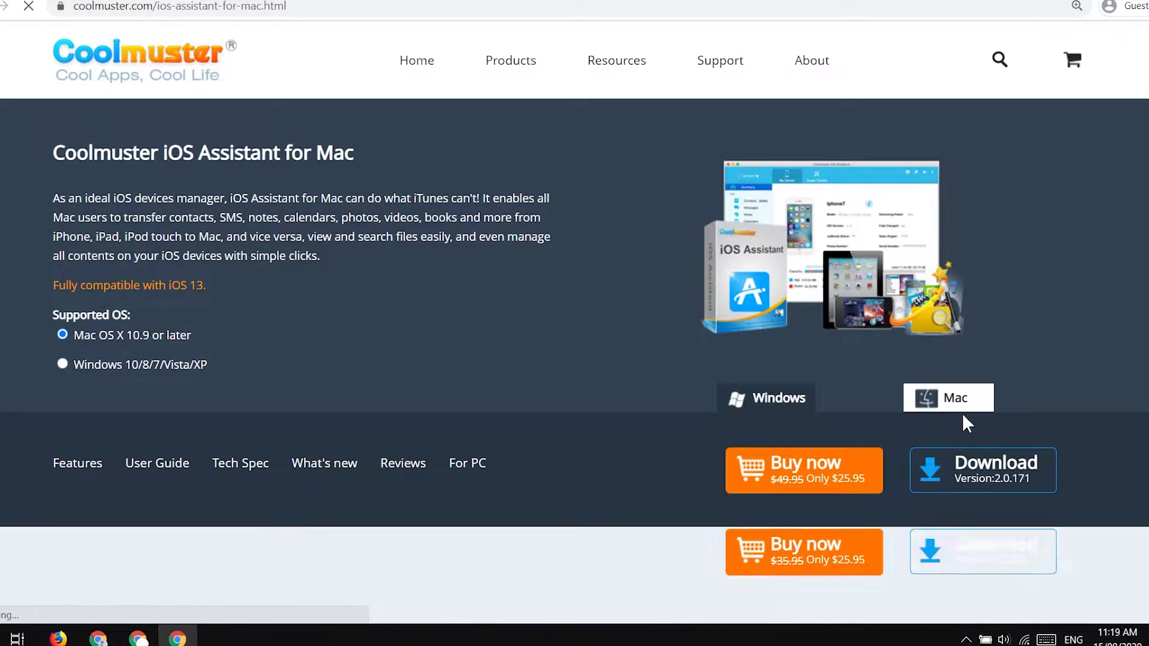
pyautogui.doubleClick(955, 399)
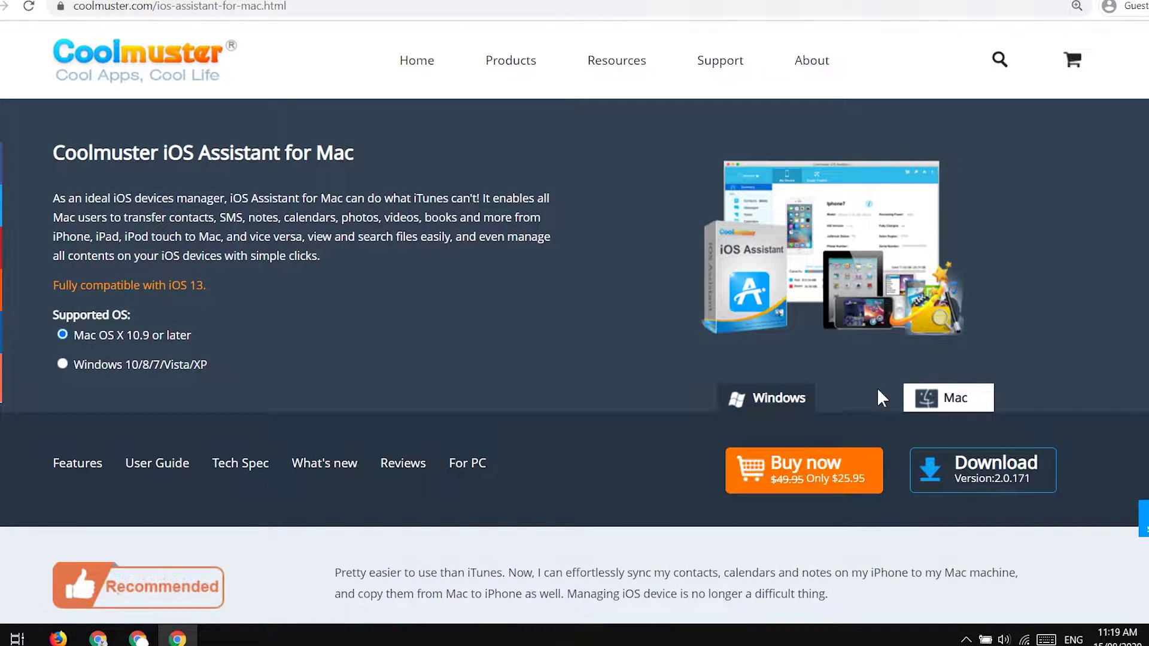
pyautogui.click(771, 402)
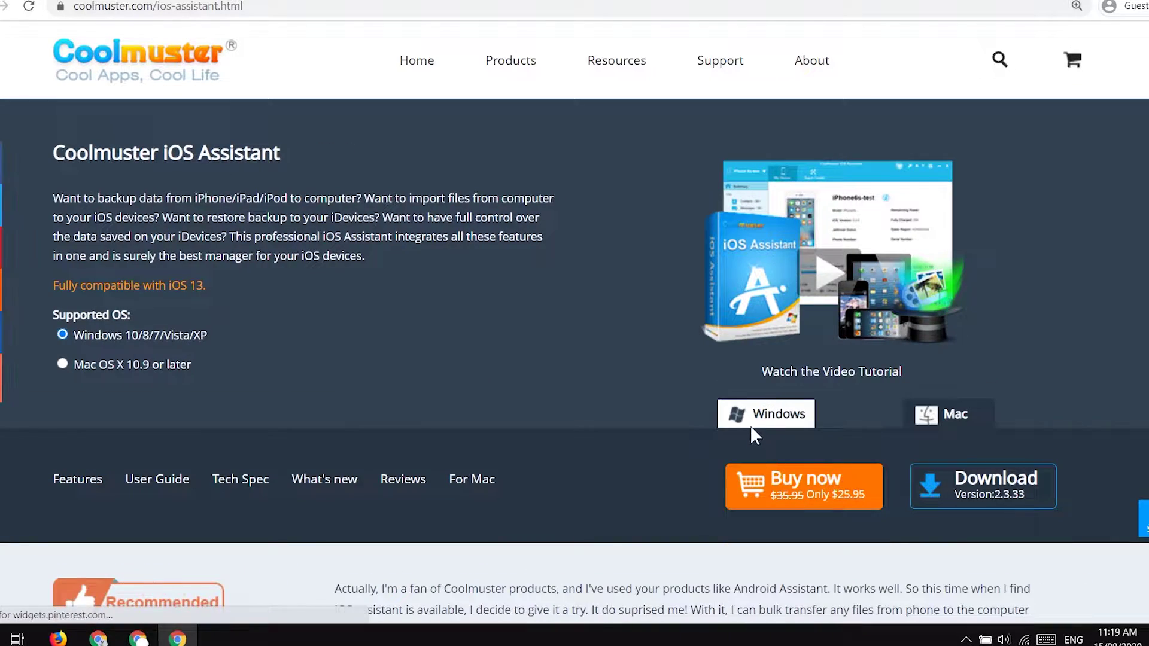
pyautogui.click(967, 505)
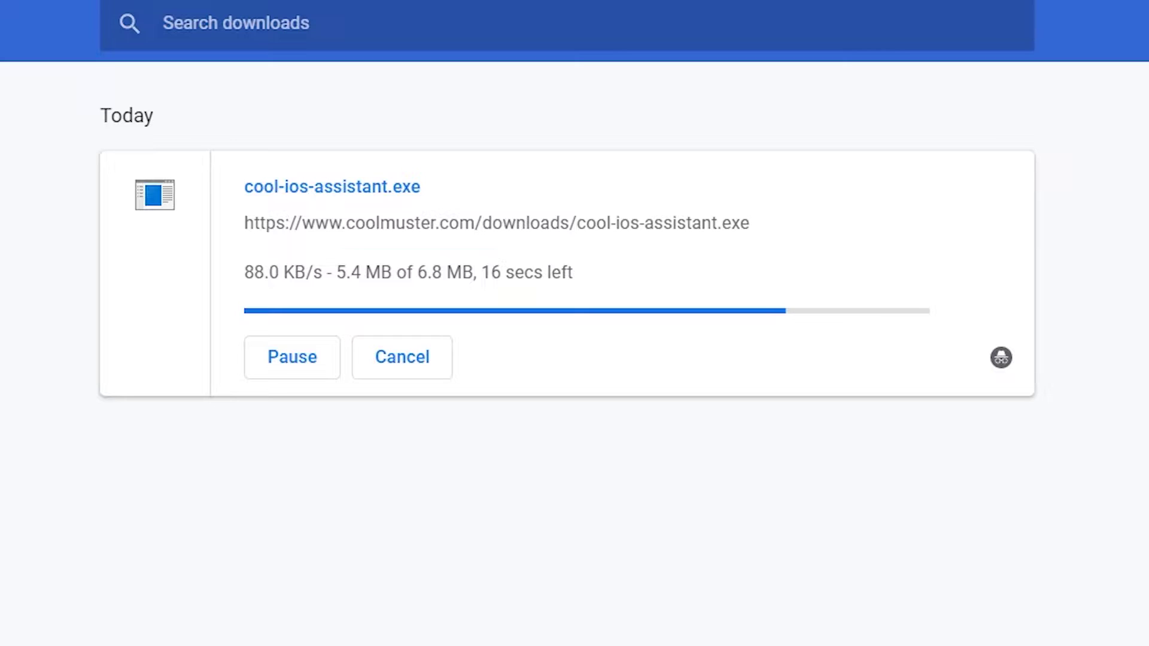
# - Run cool-ios-assistant.exe, accept the licence, and finish setup so iOS Assistant 2.3.33 launches
pyautogui.click(353, 188)
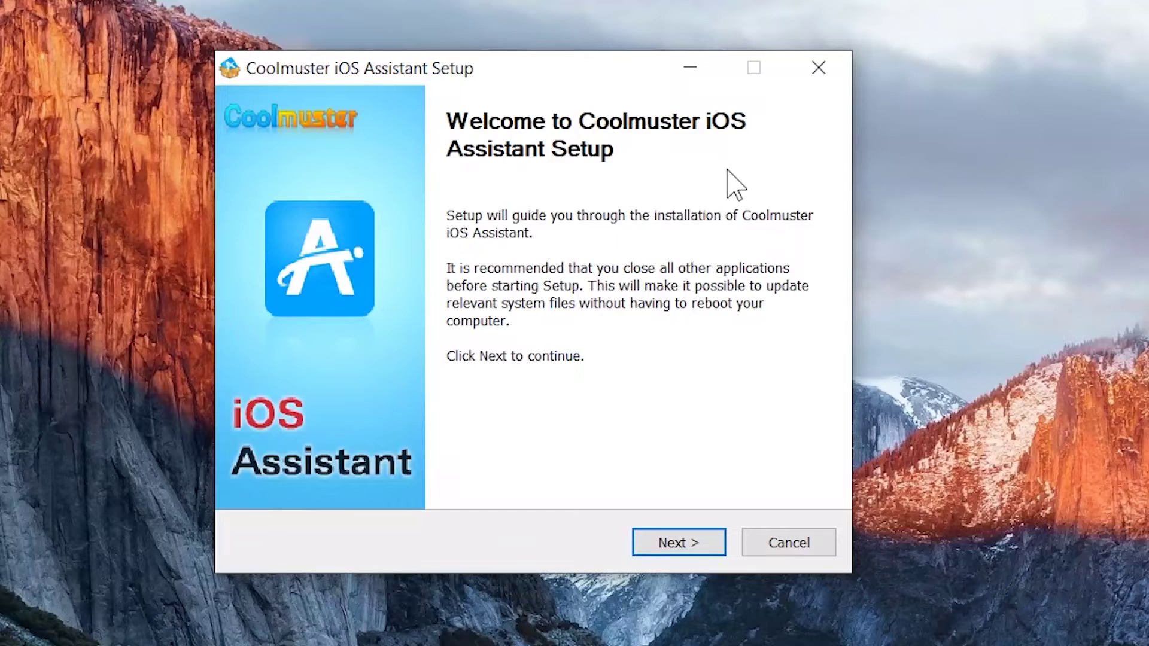
pyautogui.click(661, 546)
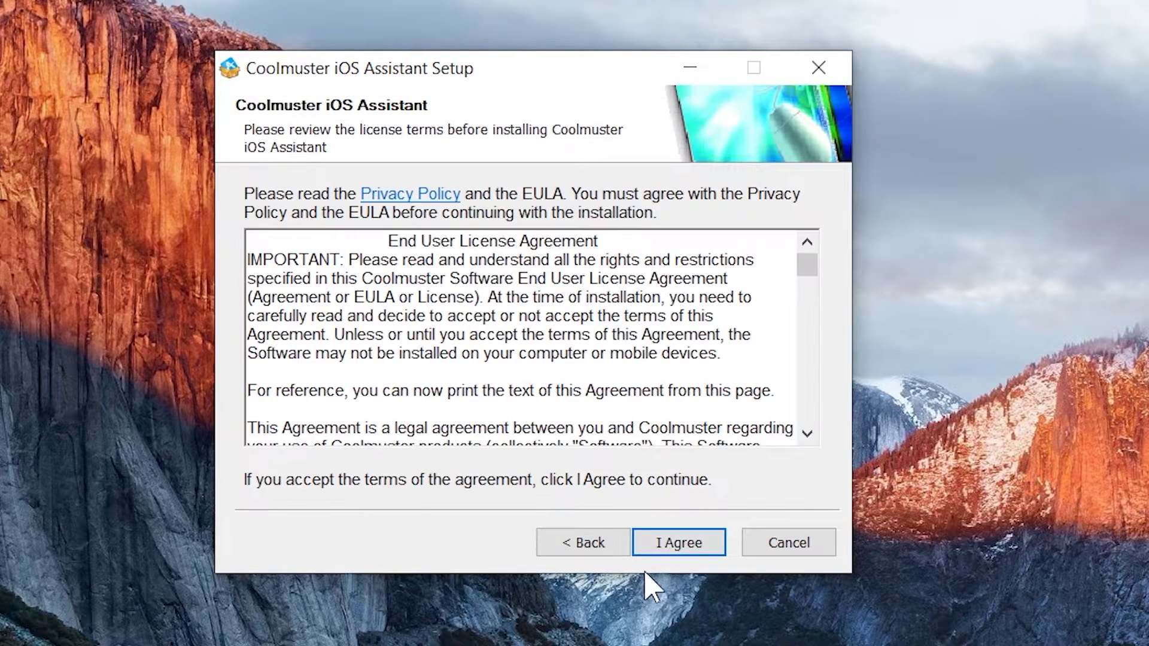
pyautogui.click(661, 550)
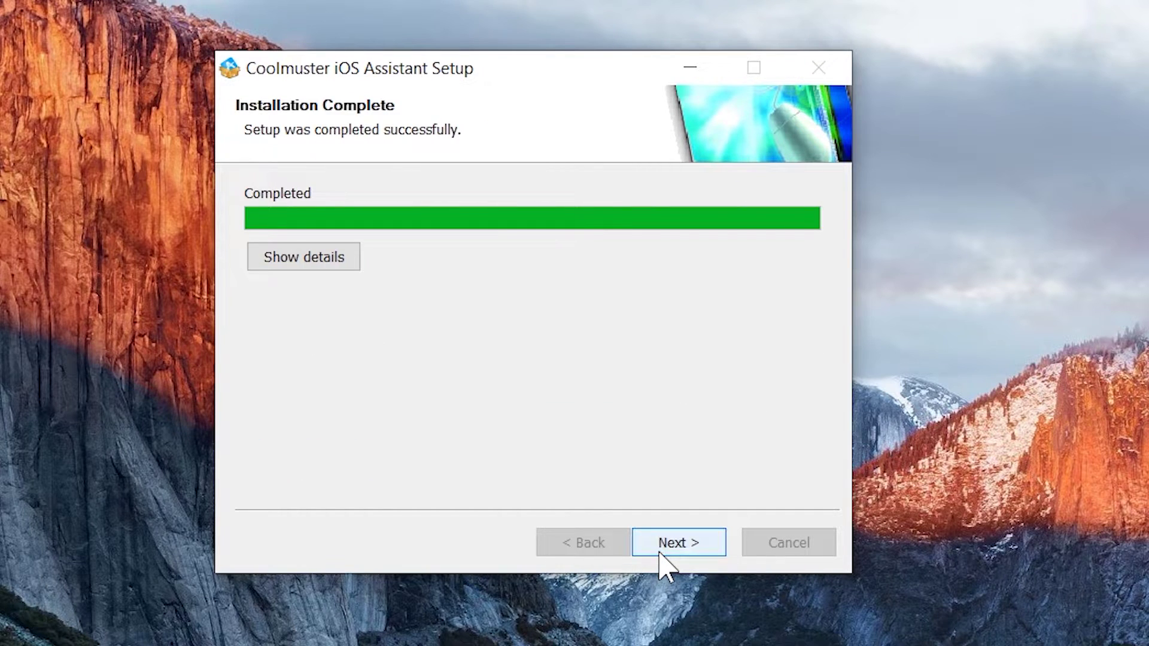
pyautogui.click(660, 553)
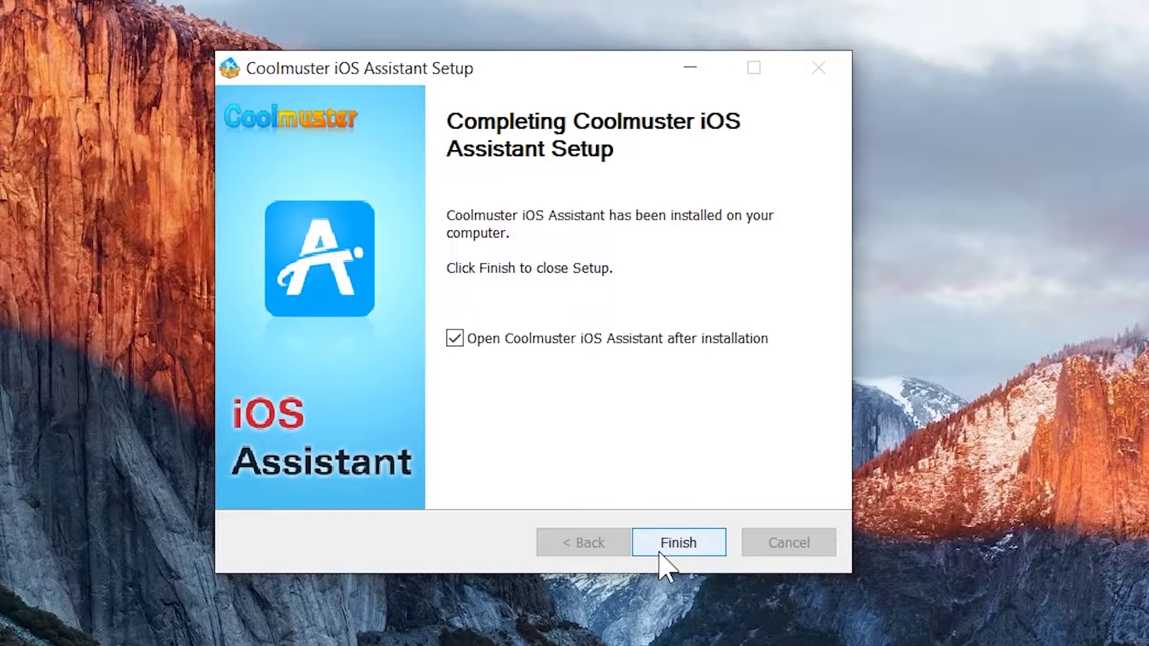
pyautogui.click(660, 553)
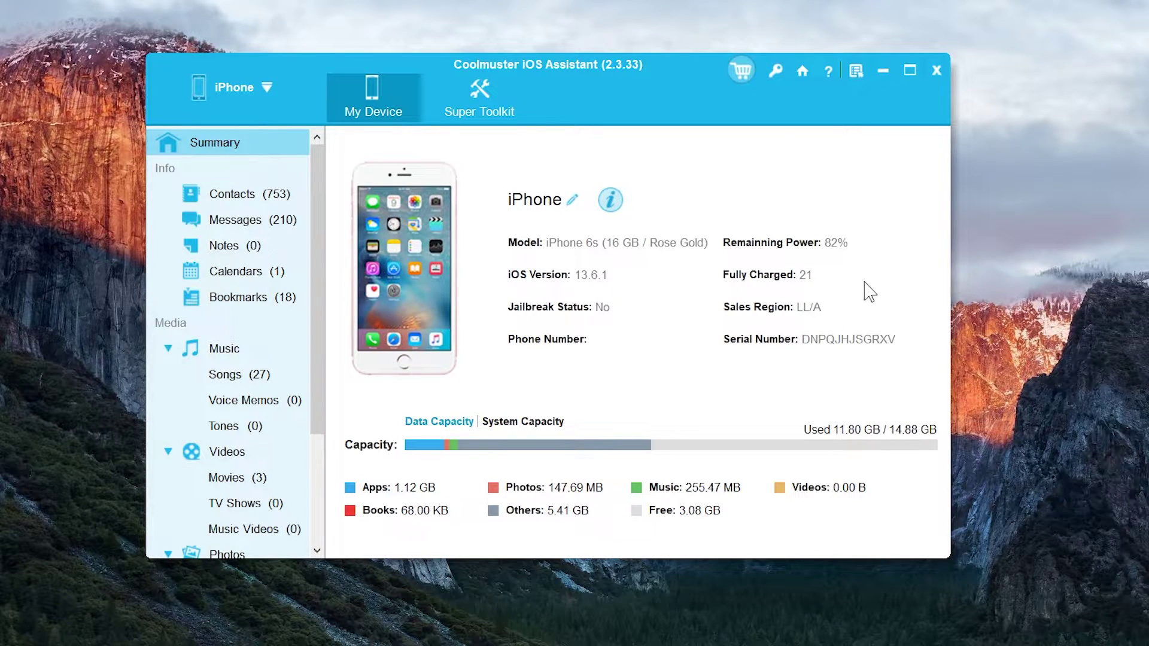
# - Once the iPhone 6s summary loads, bring up the list of 753 contacts
pyautogui.click(279, 209)
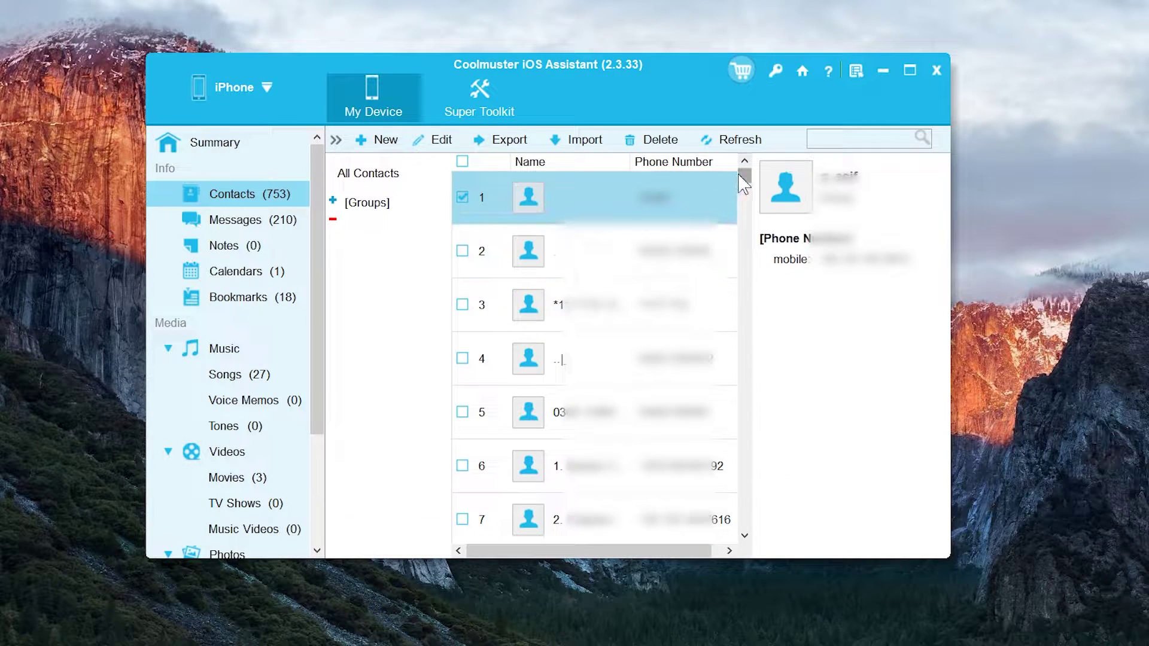
# - Tick contacts 2 through 5 so the contacts end up selected for export
pyautogui.moveTo(742, 174)
pyautogui.mouseDown()
pyautogui.moveTo(748, 486)
pyautogui.moveTo(742, 185)
pyautogui.moveTo(751, 189)
pyautogui.mouseUp()
pyautogui.click(461, 250)
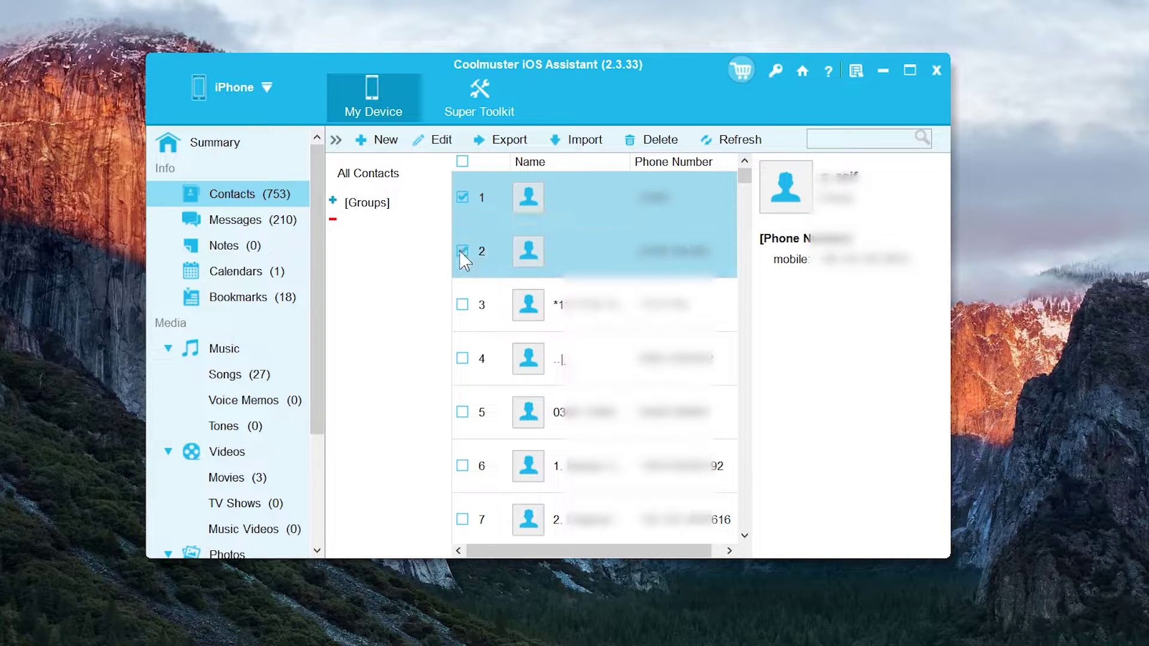
pyautogui.click(466, 303)
pyautogui.click(466, 359)
pyautogui.click(464, 412)
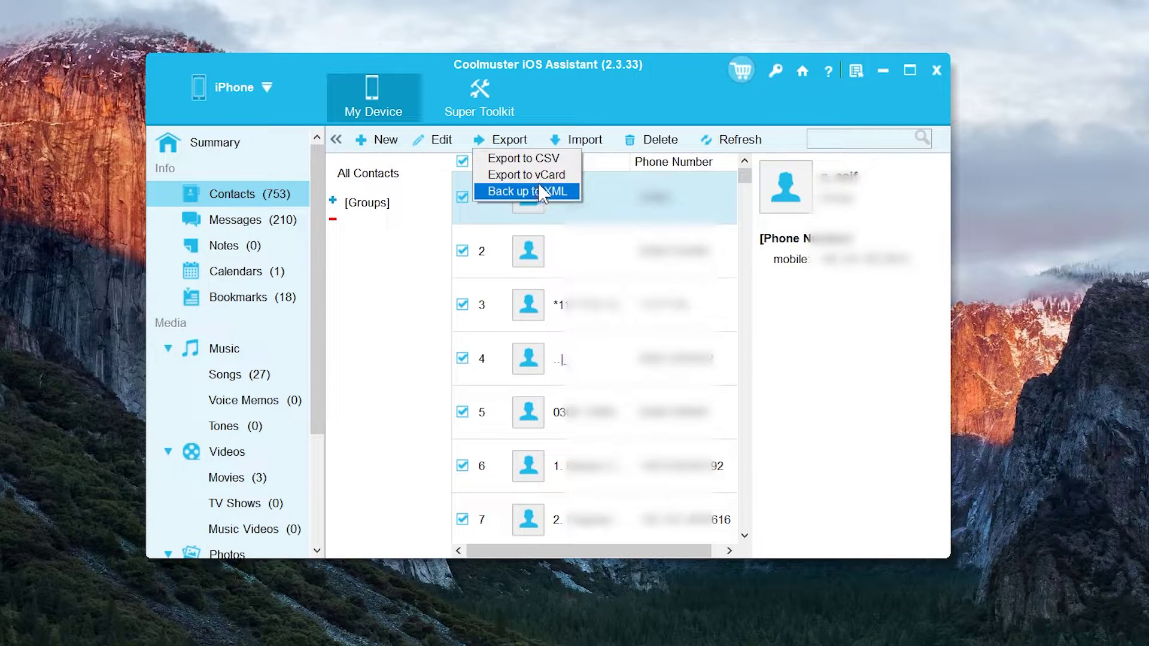
# - Export the contacts as CSV to the Desktop and find the file in the Contacts folder
pyautogui.click(572, 164)
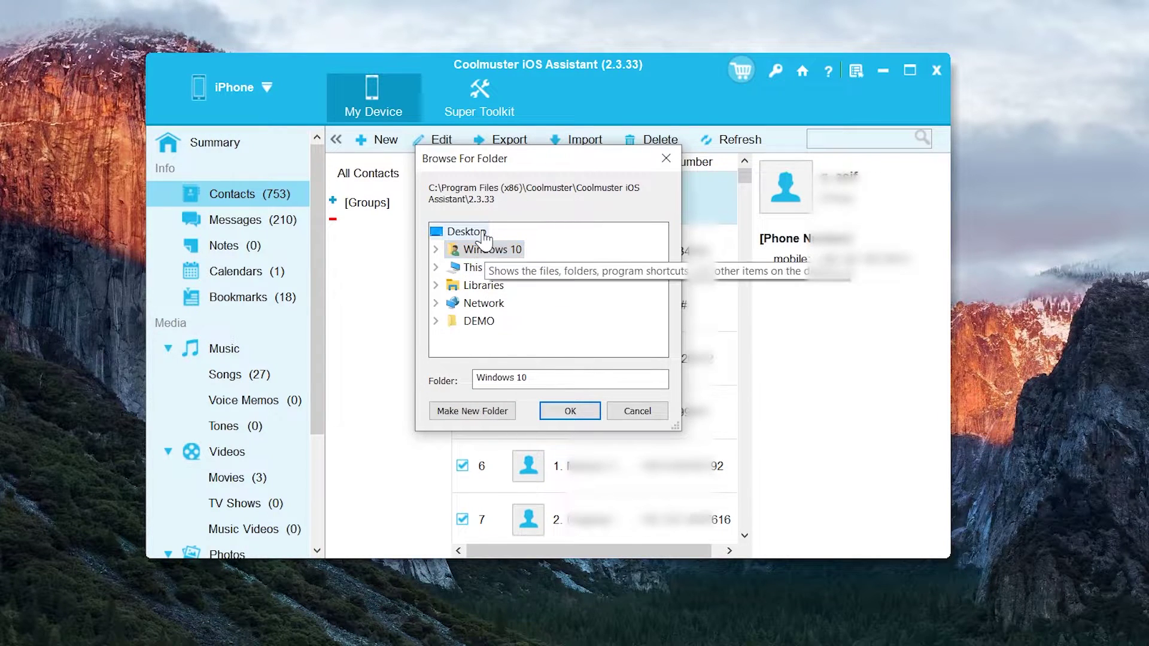
pyautogui.click(570, 410)
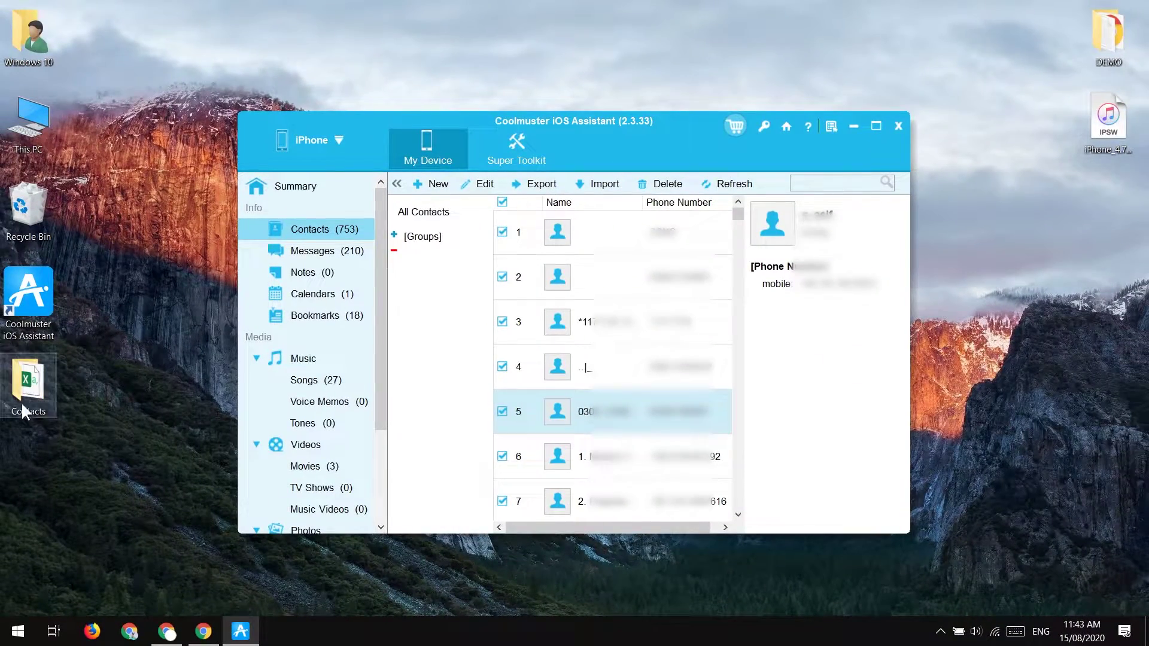
pyautogui.doubleClick(26, 406)
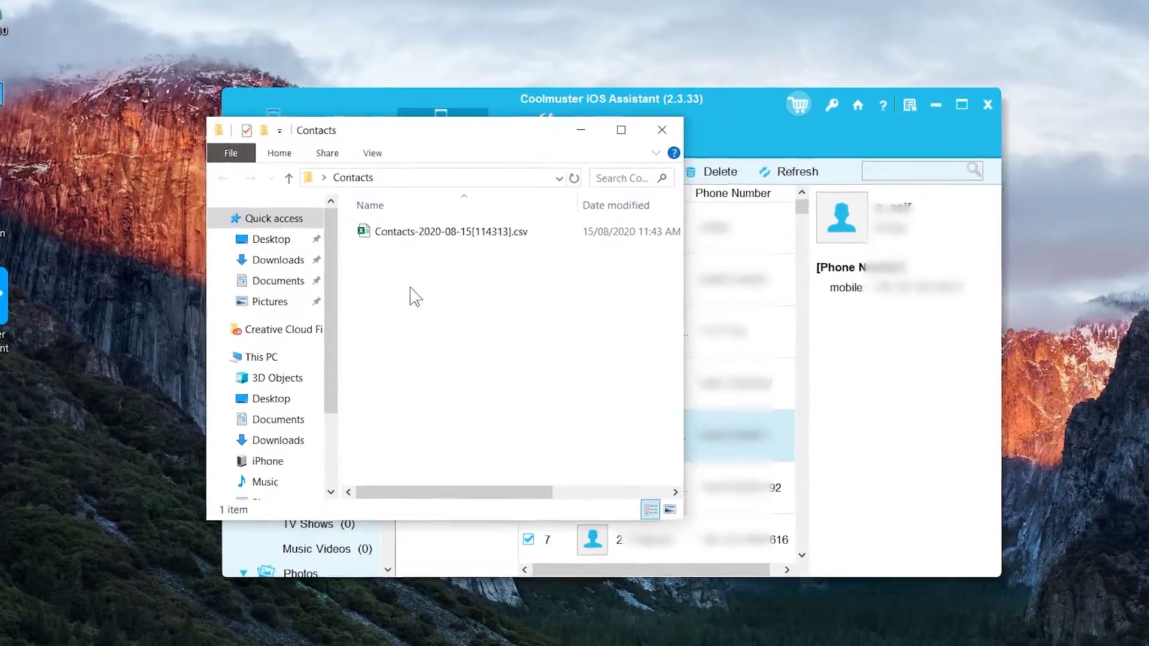
pyautogui.moveTo(410, 287); pyautogui.dragTo(505, 245)
# - Close the Contacts folder and show the iPhone's 210 messages
pyautogui.moveTo(520, 76); pyautogui.dragTo(483, 120)
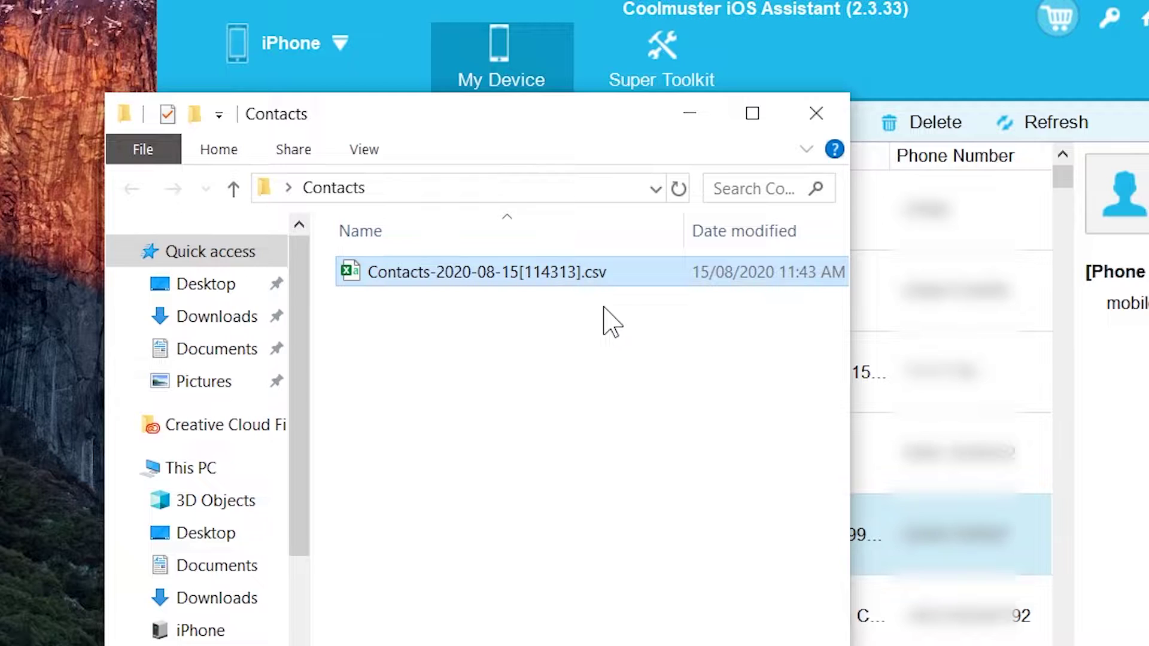
pyautogui.click(817, 114)
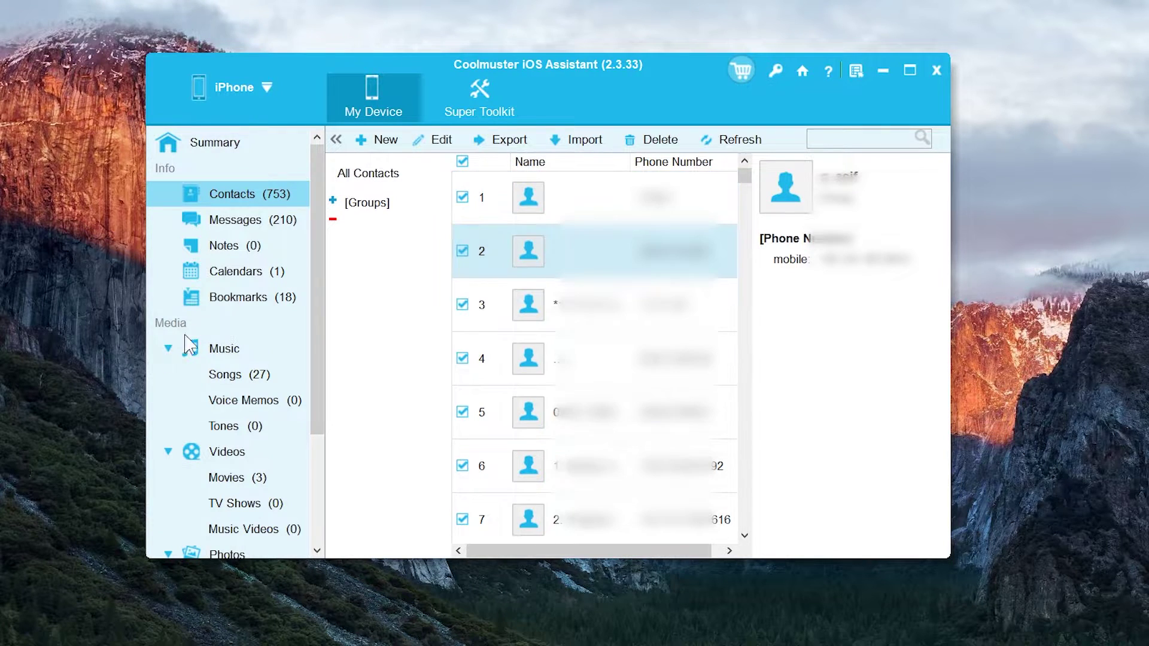
pyautogui.click(273, 232)
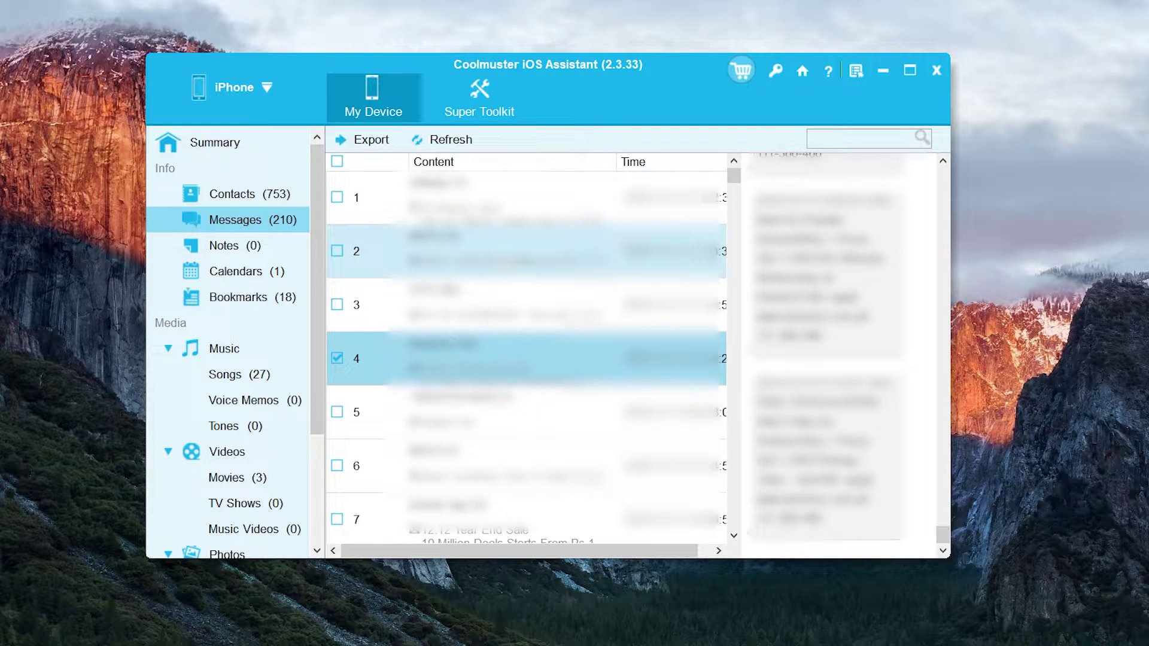
# - Leave only message 4 checked in the message list
pyautogui.click(658, 197)
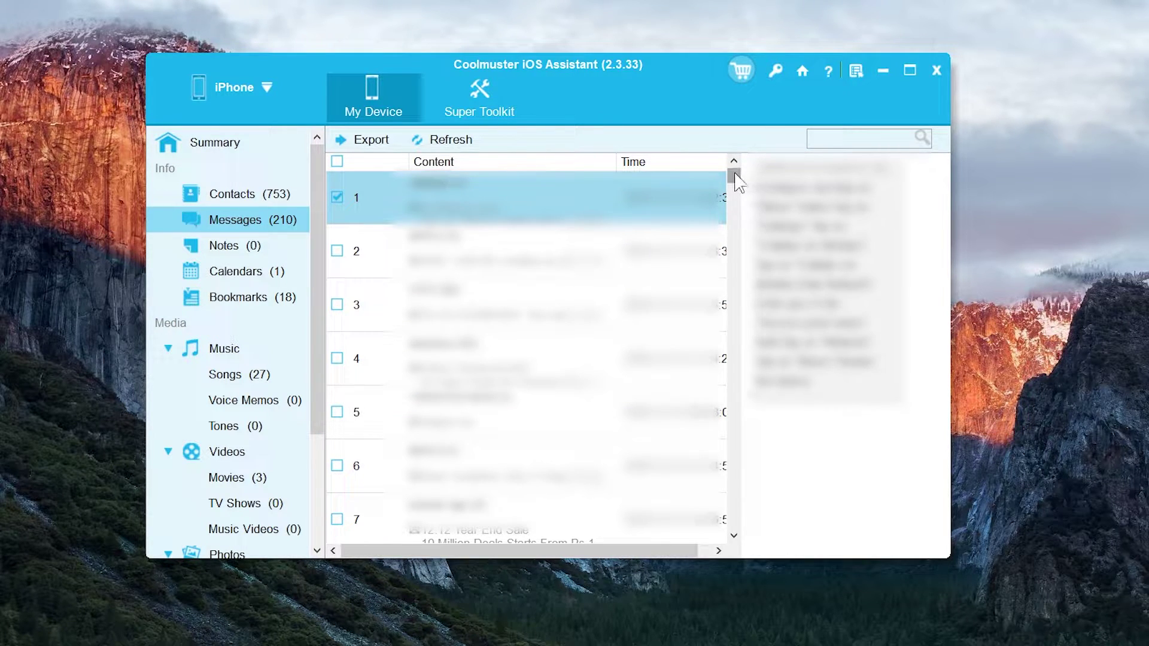
pyautogui.moveTo(735, 180); pyautogui.dragTo(726, 128)
pyautogui.click(344, 257)
pyautogui.click(339, 306)
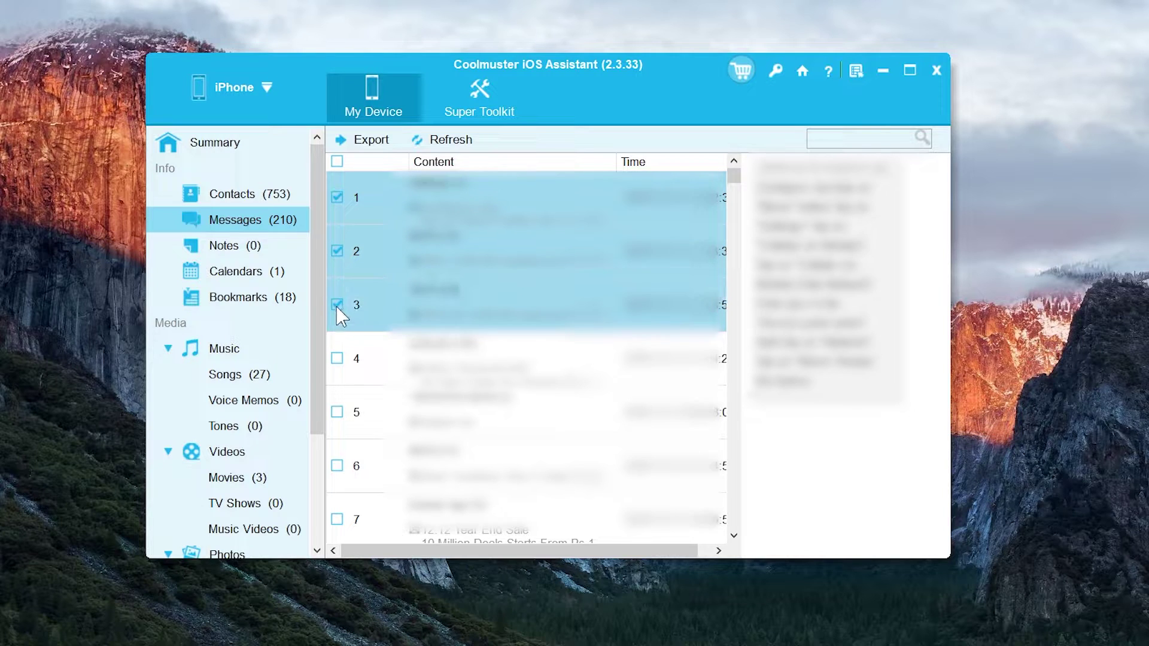
pyautogui.click(343, 359)
pyautogui.click(365, 381)
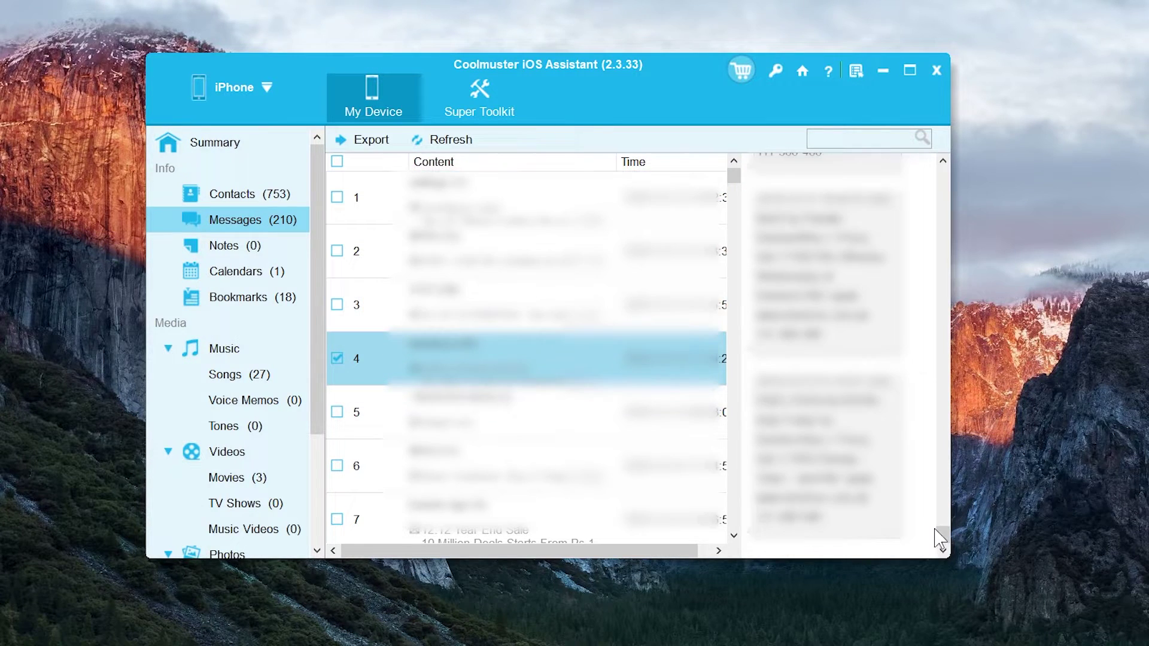
# - Export message 4 as a text file to the Desktop
pyautogui.click(386, 144)
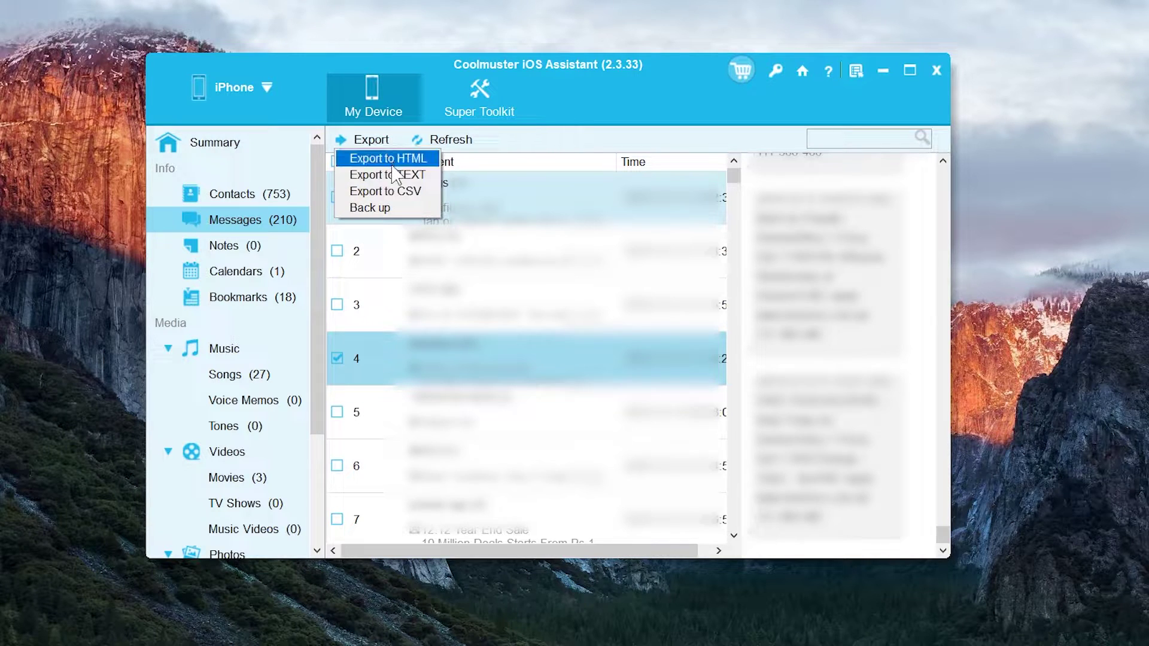
pyautogui.click(424, 178)
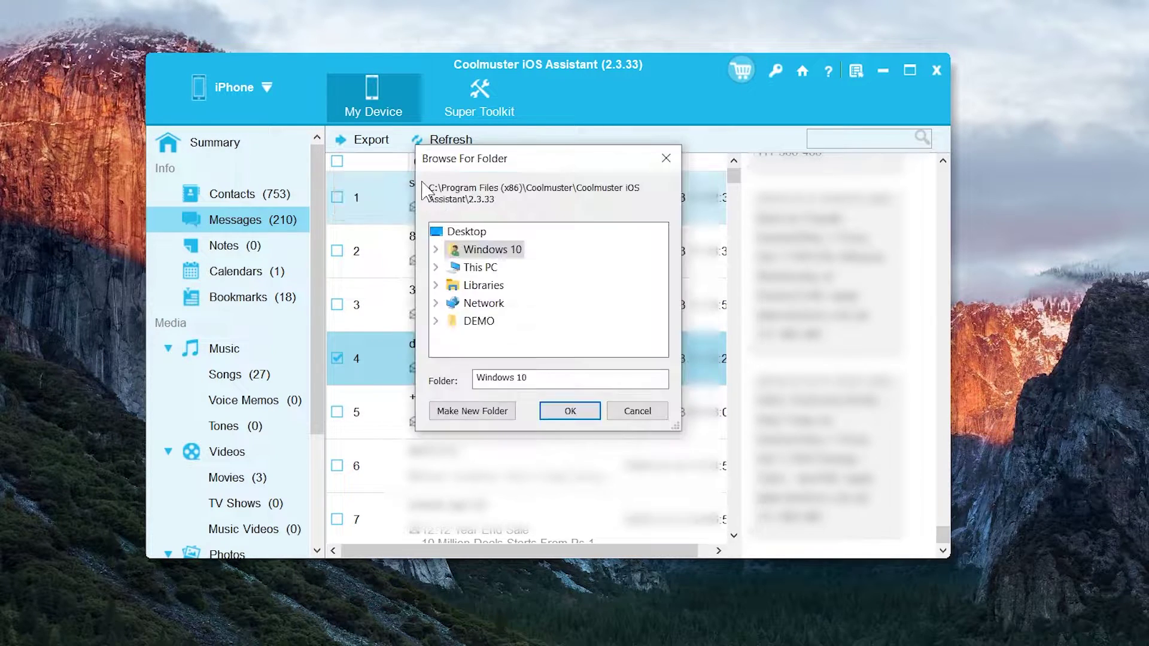
pyautogui.click(456, 232)
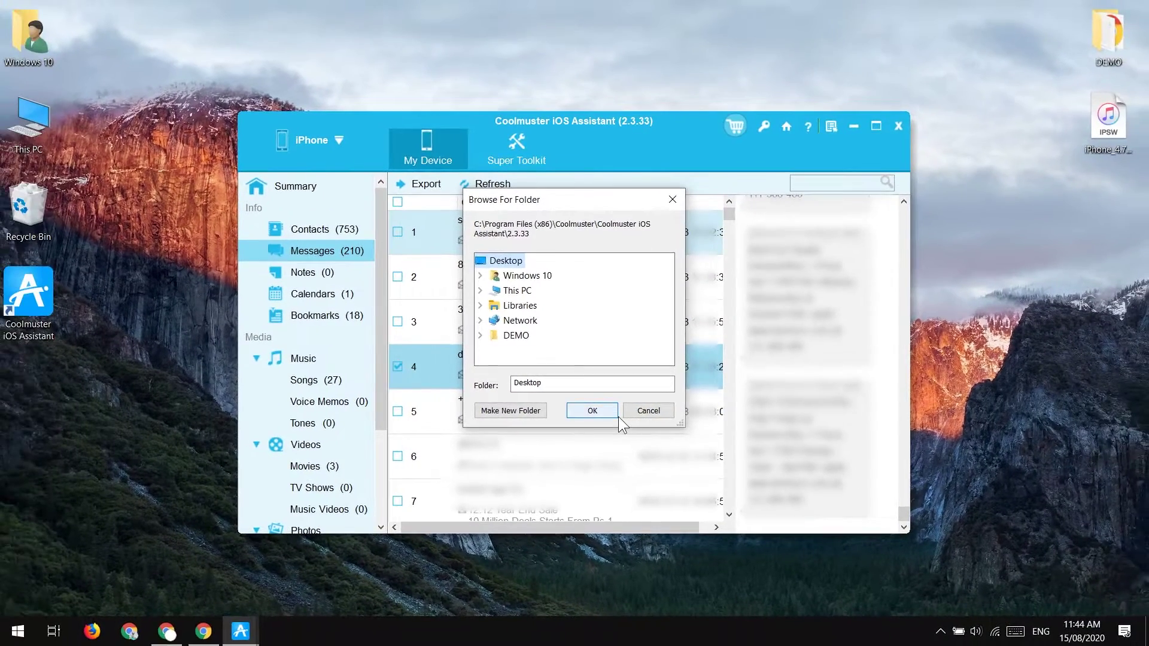
pyautogui.click(616, 415)
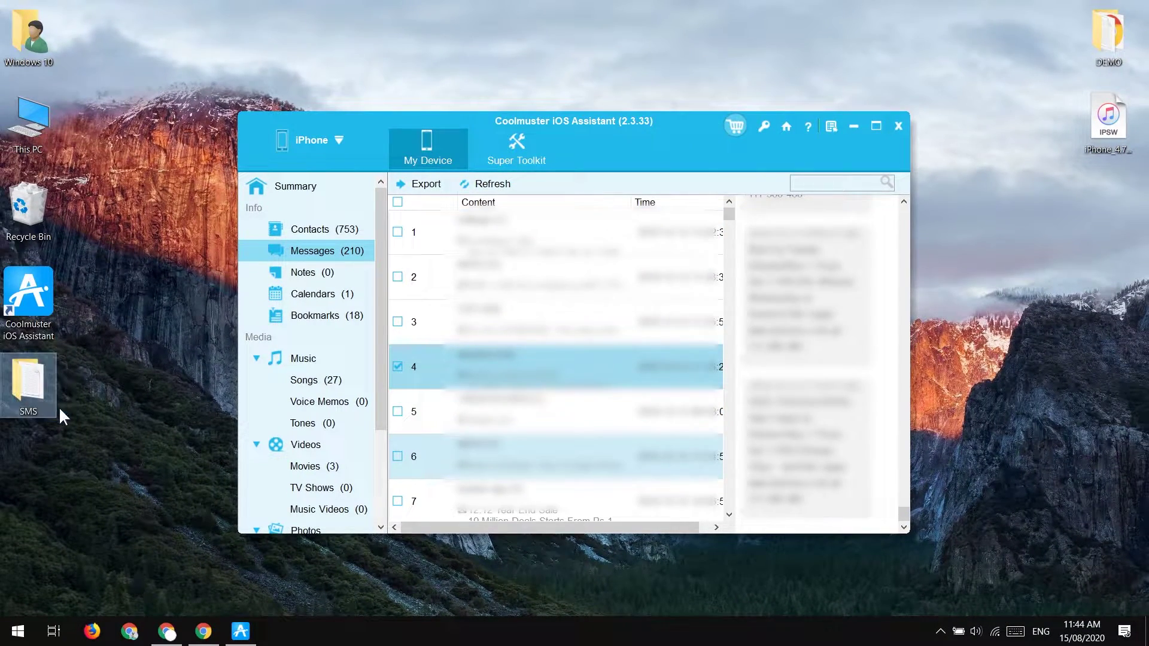
# - Open dominos(43).txt from the SMS folder in a maximized Notepad and scroll through it
pyautogui.doubleClick(30, 404)
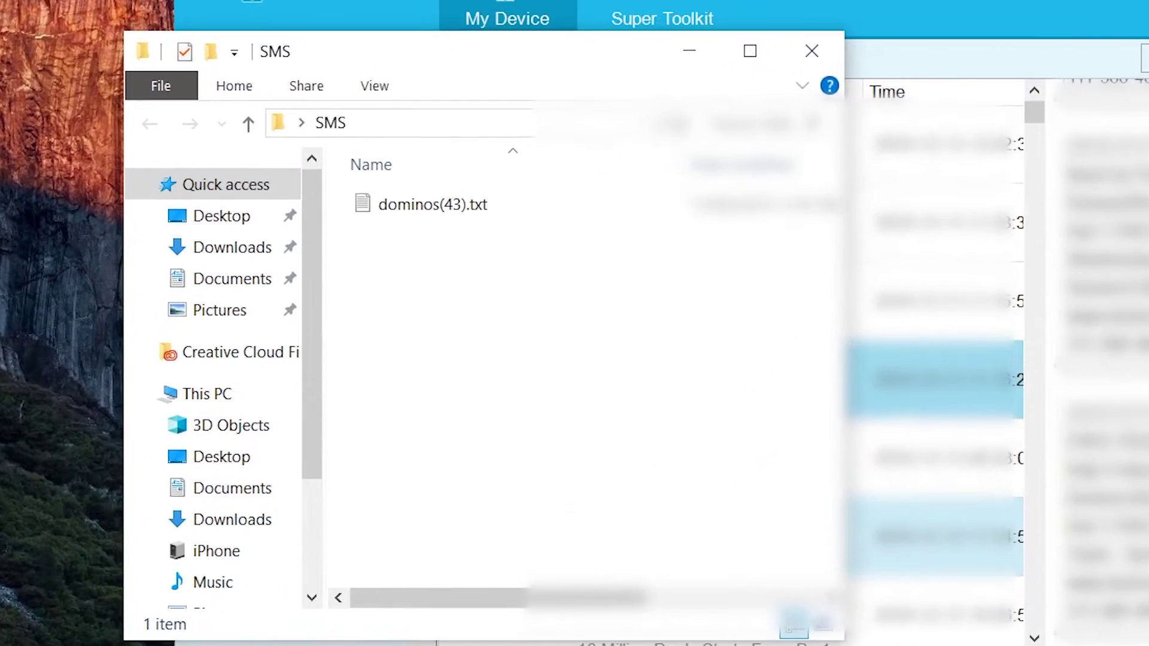
pyautogui.doubleClick(428, 206)
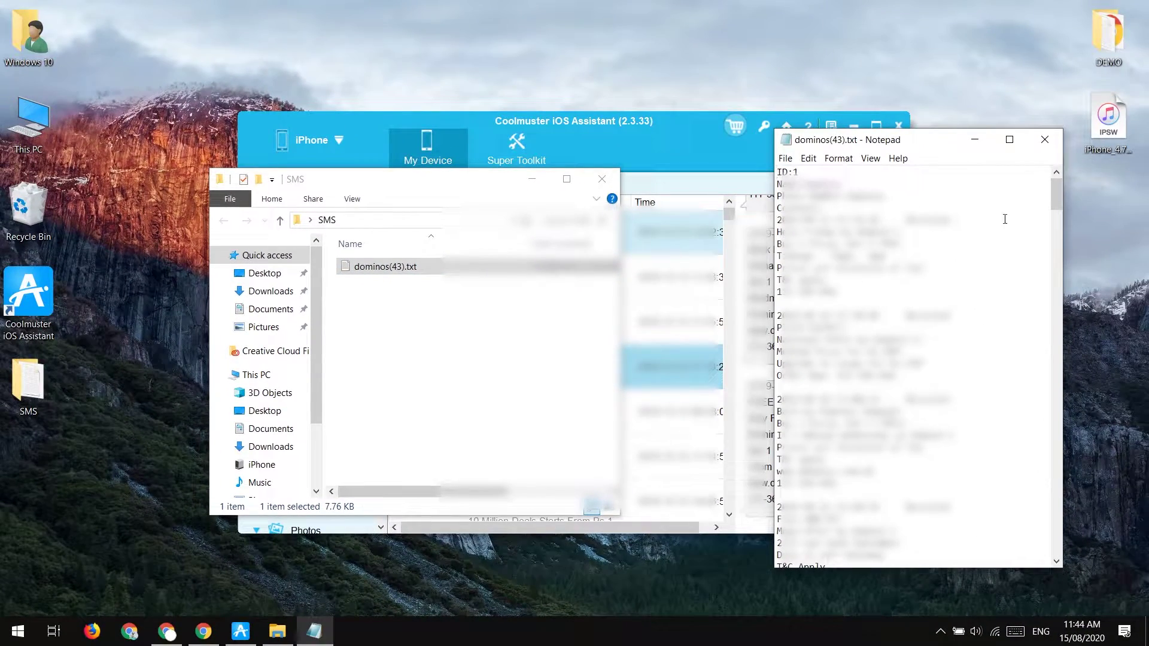
pyautogui.click(1008, 140)
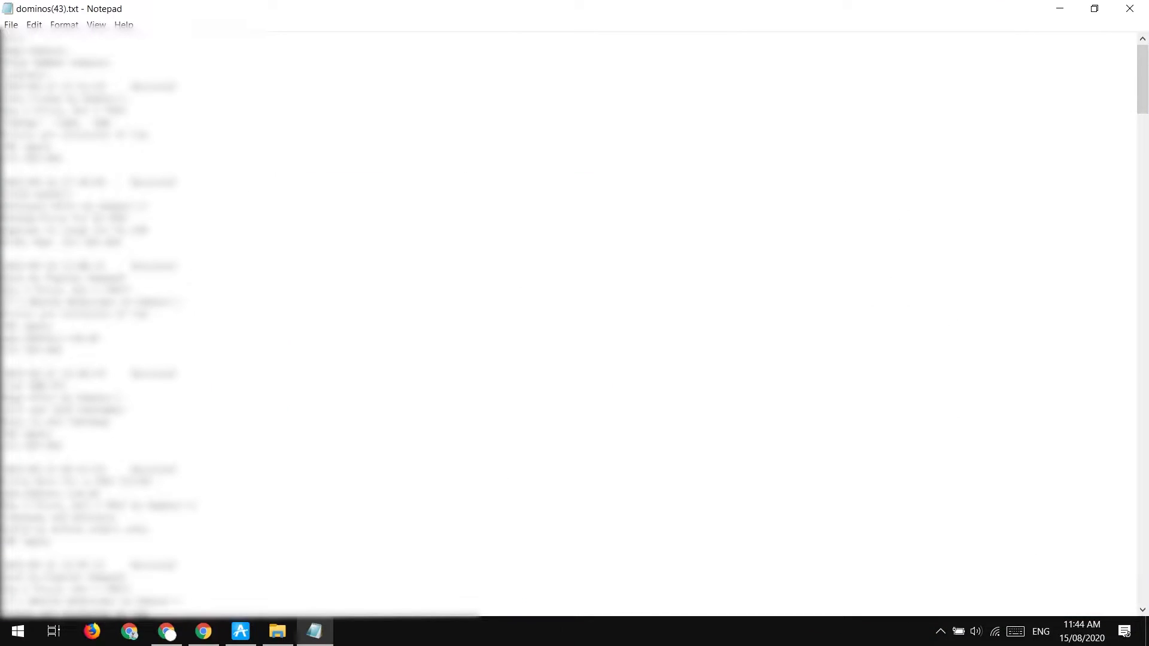
pyautogui.scroll(-20, 574, 323)
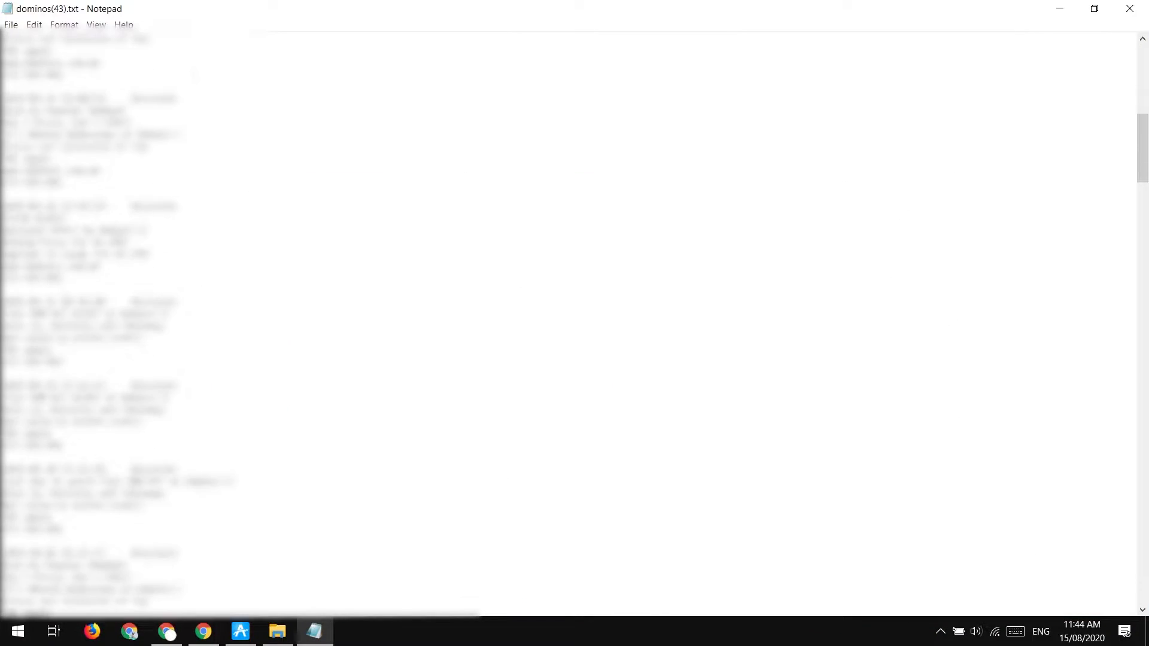
pyautogui.moveTo(1144, 179); pyautogui.dragTo(1145, 450)
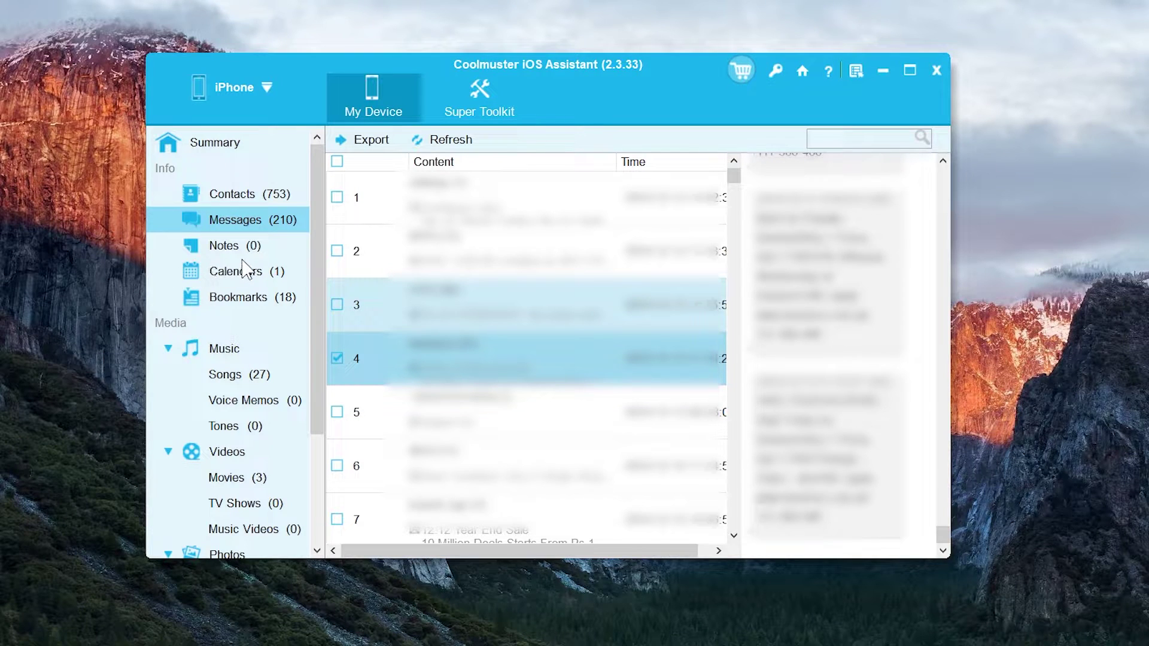
# - Look at the empty Notes and single Calendar, then browse the 18 bookmarks
pyautogui.click(251, 257)
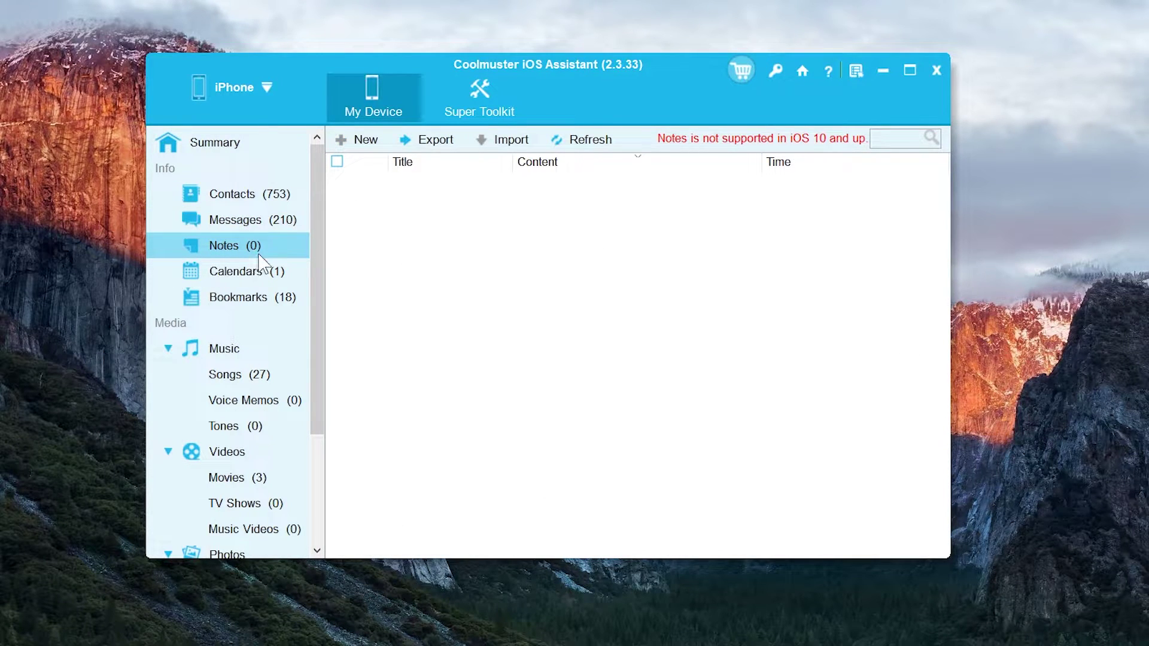
pyautogui.click(277, 275)
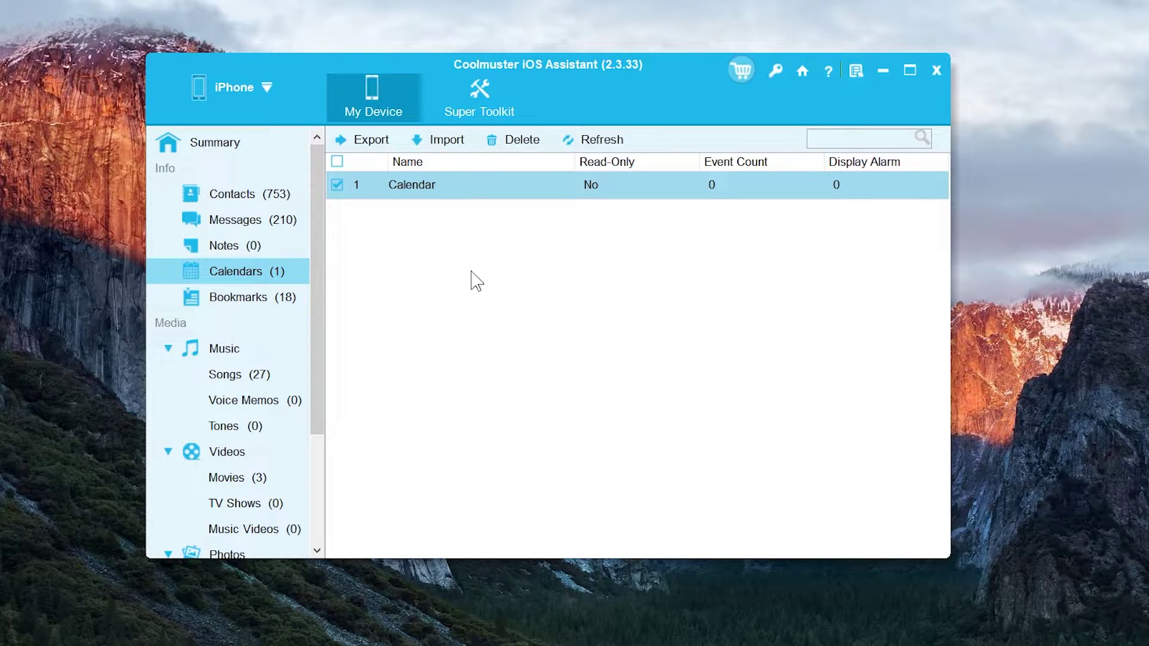
pyautogui.click(297, 304)
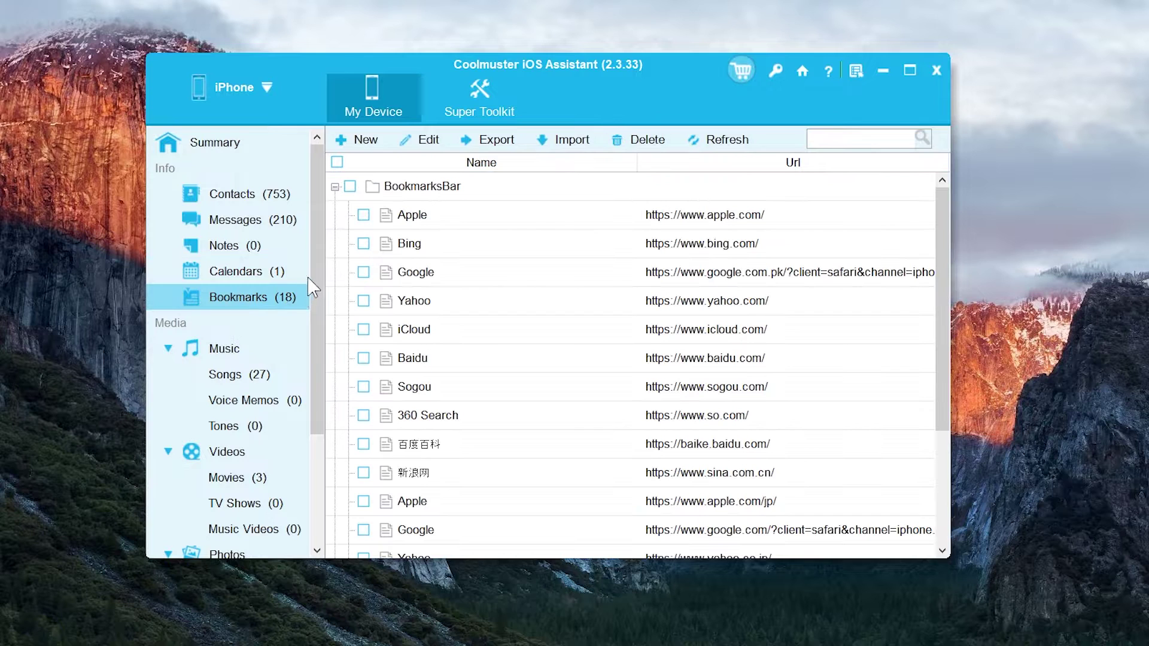
pyautogui.scroll(-1, 319, 296)
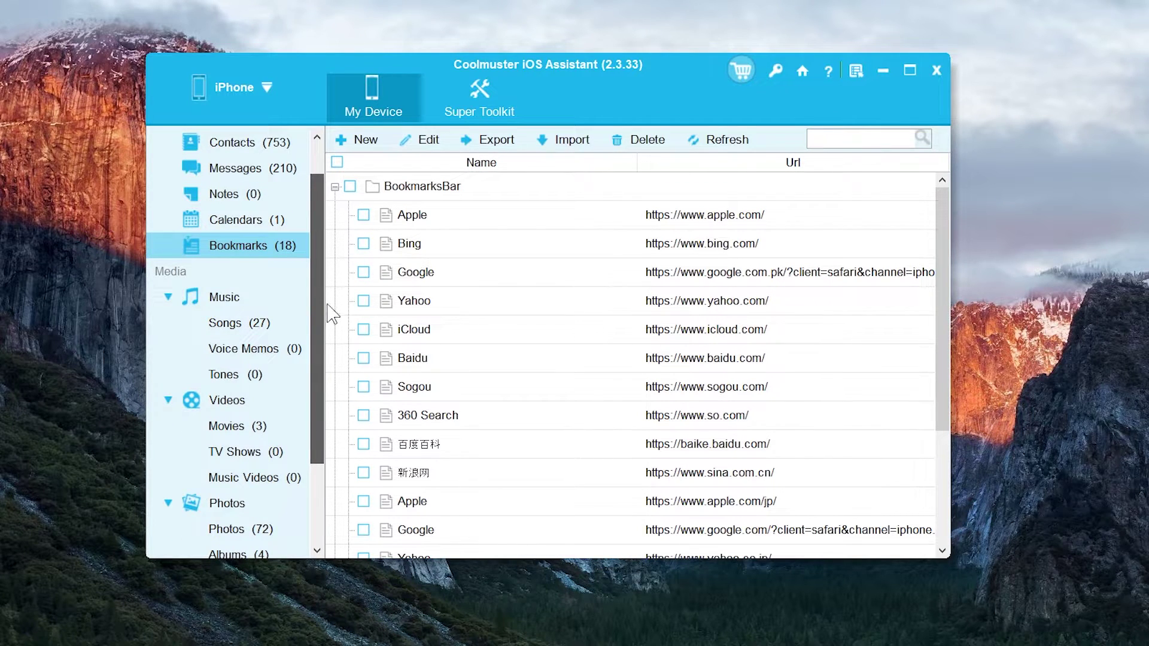
pyautogui.scroll(1, 328, 313)
pyautogui.scroll(-2, 335, 321)
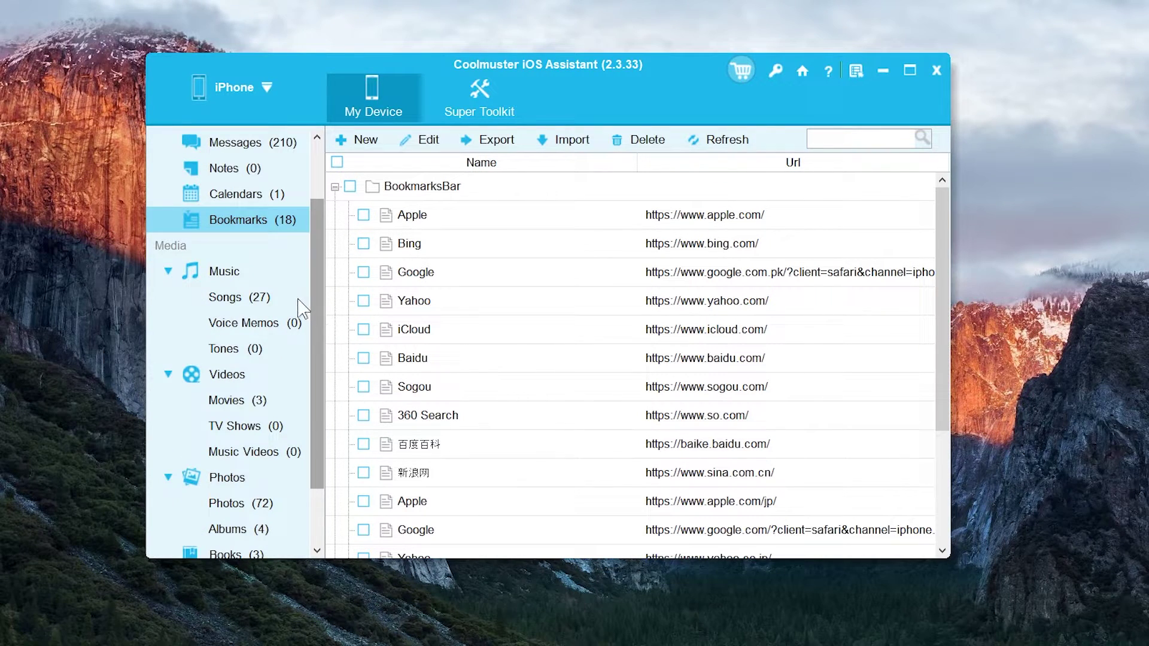
# - Open Music > Songs and check all 27 songs
pyautogui.click(227, 274)
pyautogui.click(228, 274)
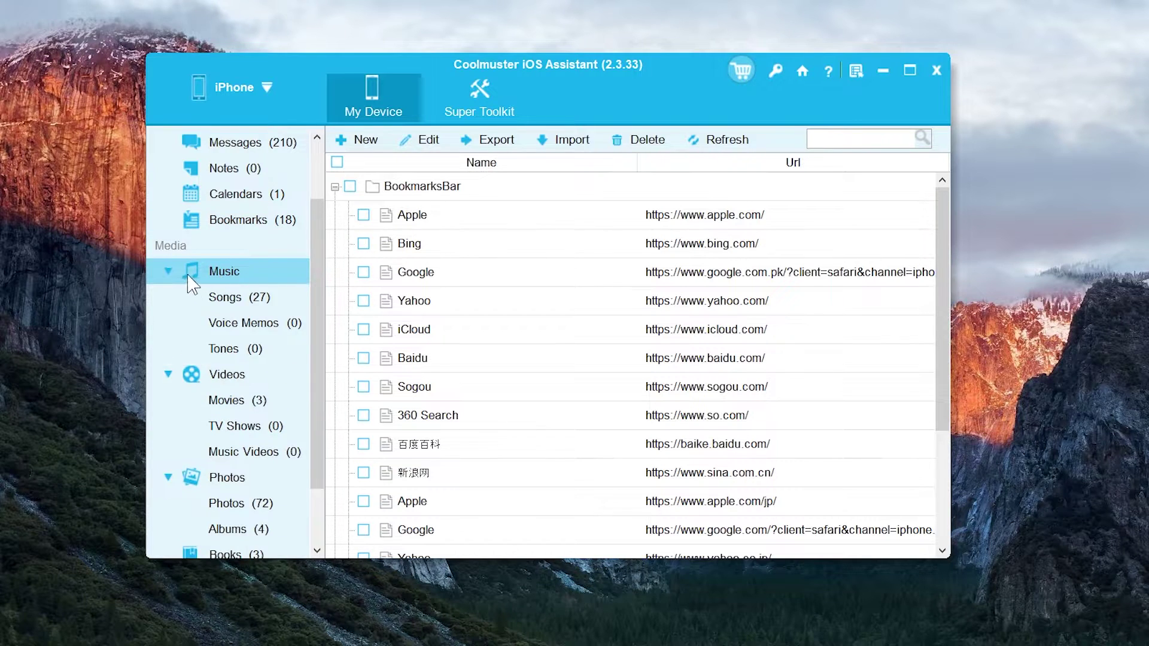
pyautogui.click(238, 301)
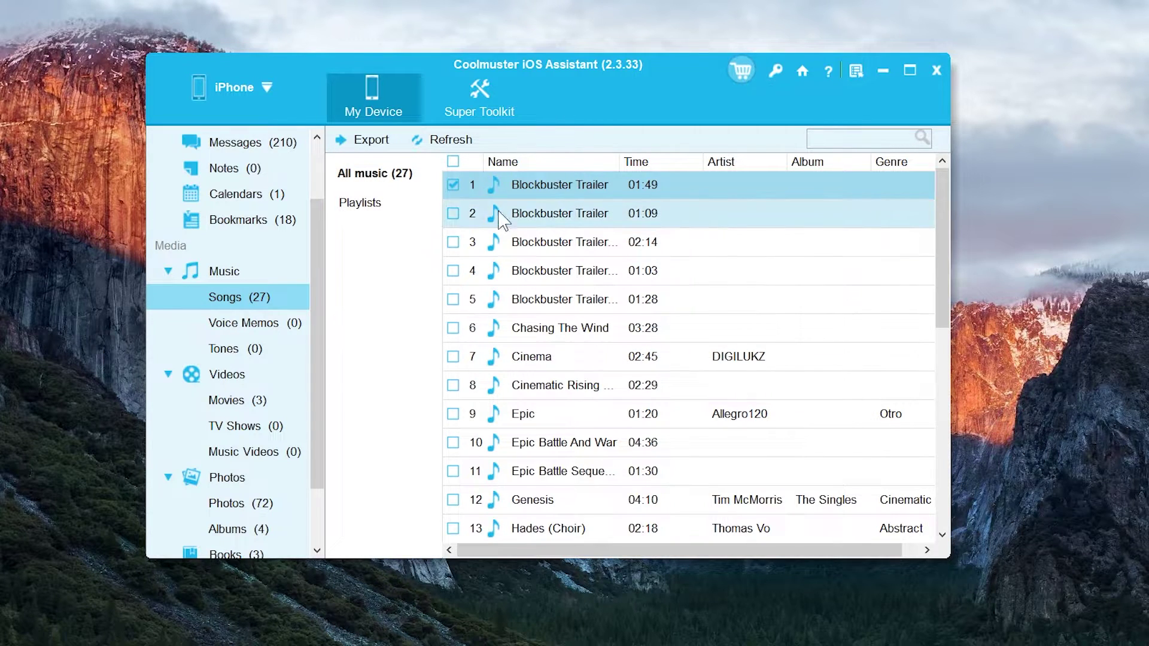
pyautogui.moveTo(453, 226); pyautogui.dragTo(457, 333)
pyautogui.click(455, 358)
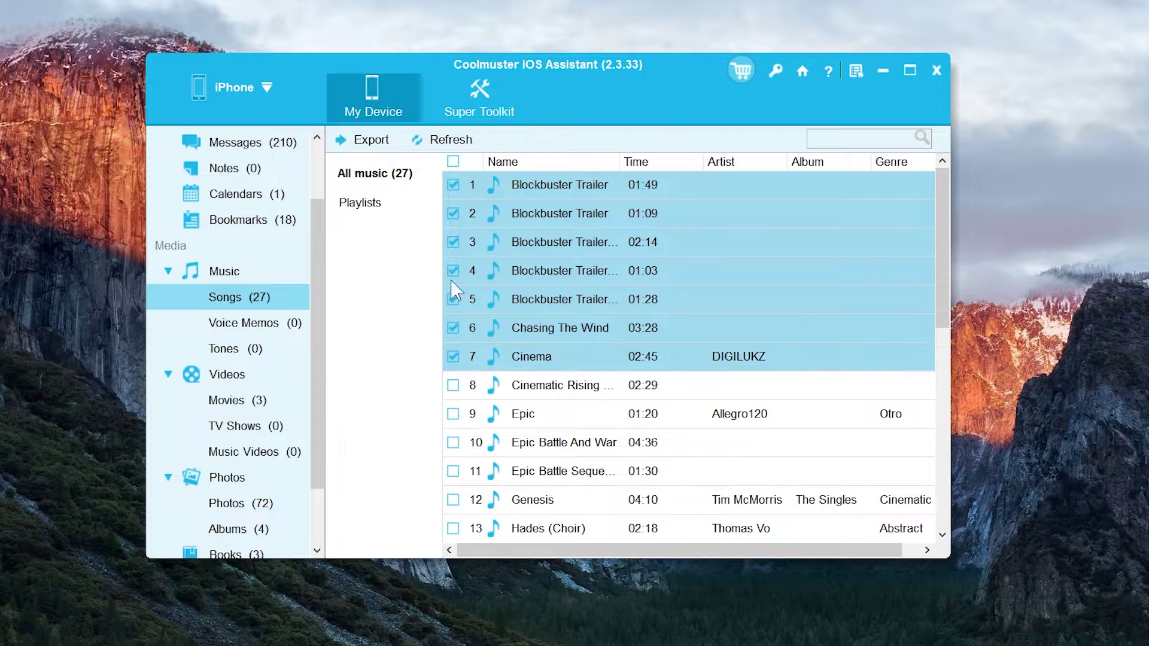
pyautogui.click(456, 162)
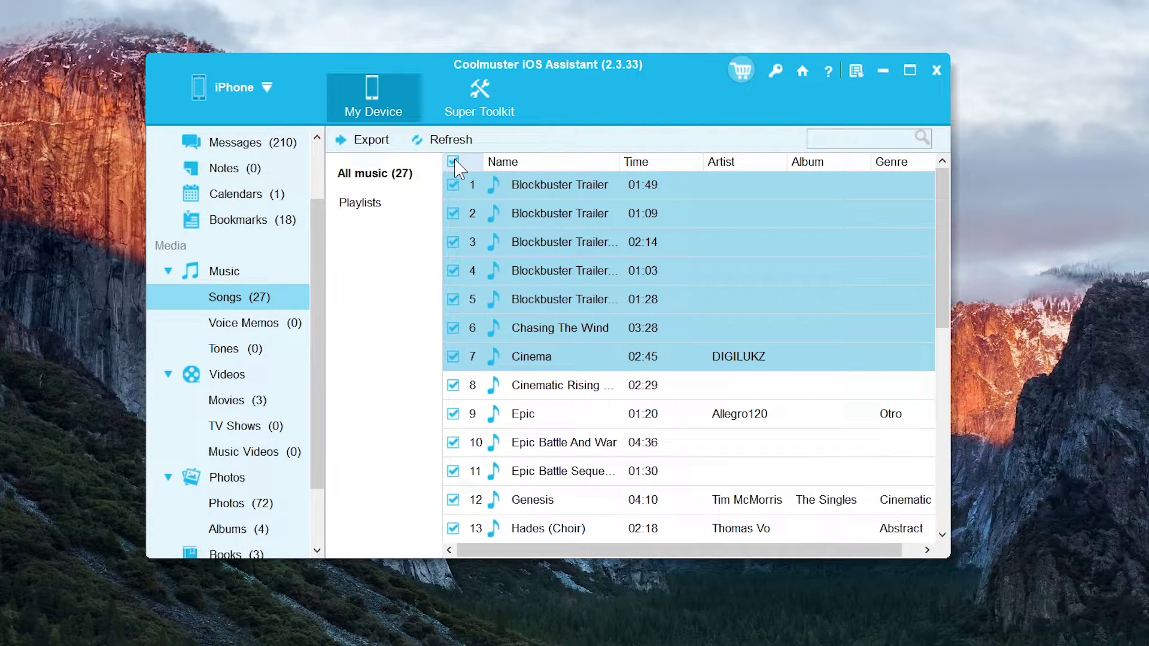
# - Export the checked songs to the Desktop, then view the empty Voice Memos
pyautogui.click(376, 143)
pyautogui.click(422, 226)
pyautogui.click(549, 413)
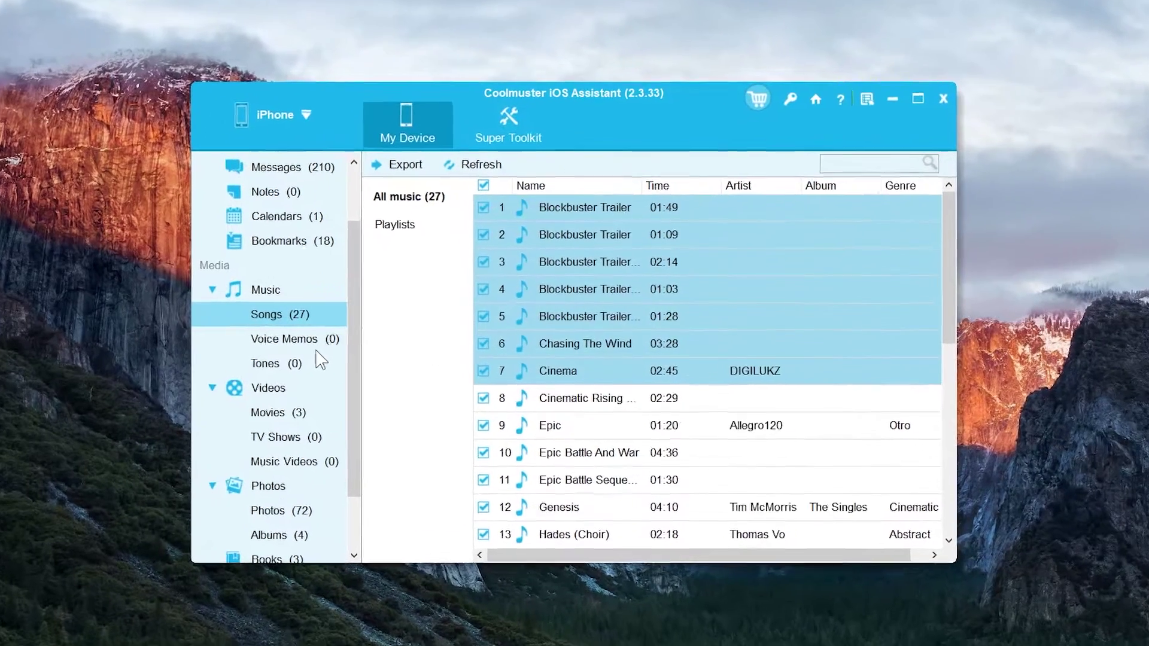
pyautogui.click(320, 339)
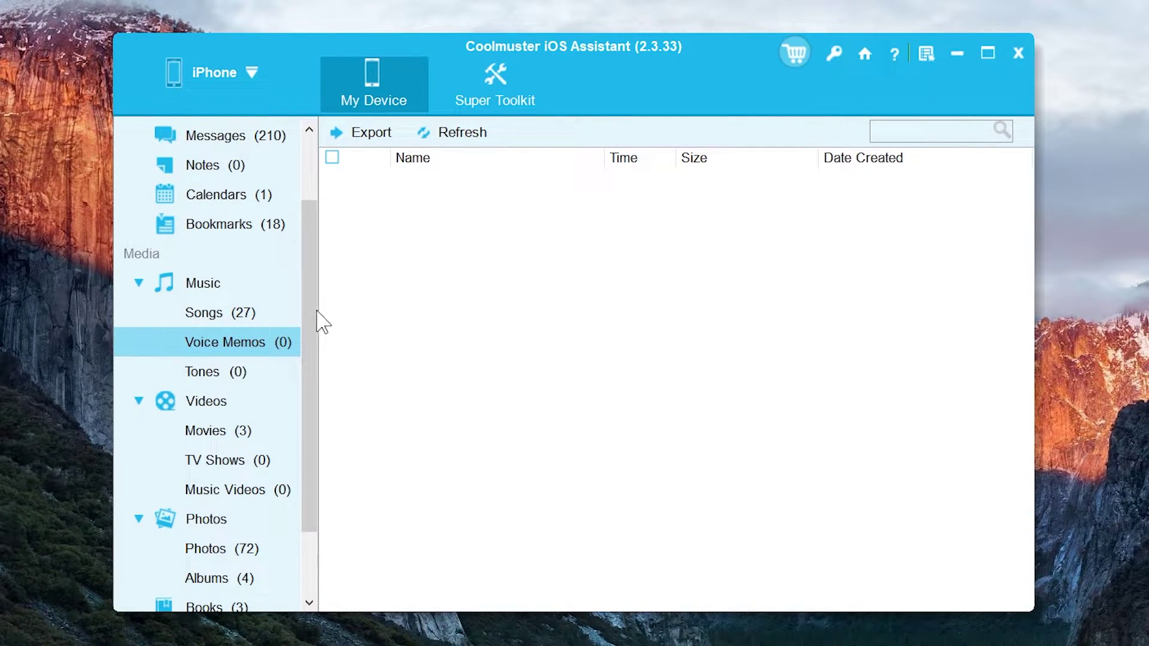
# - Show the Tones list and refresh it, confirming it is empty like Voice Memos
pyautogui.moveTo(317, 323); pyautogui.dragTo(315, 380)
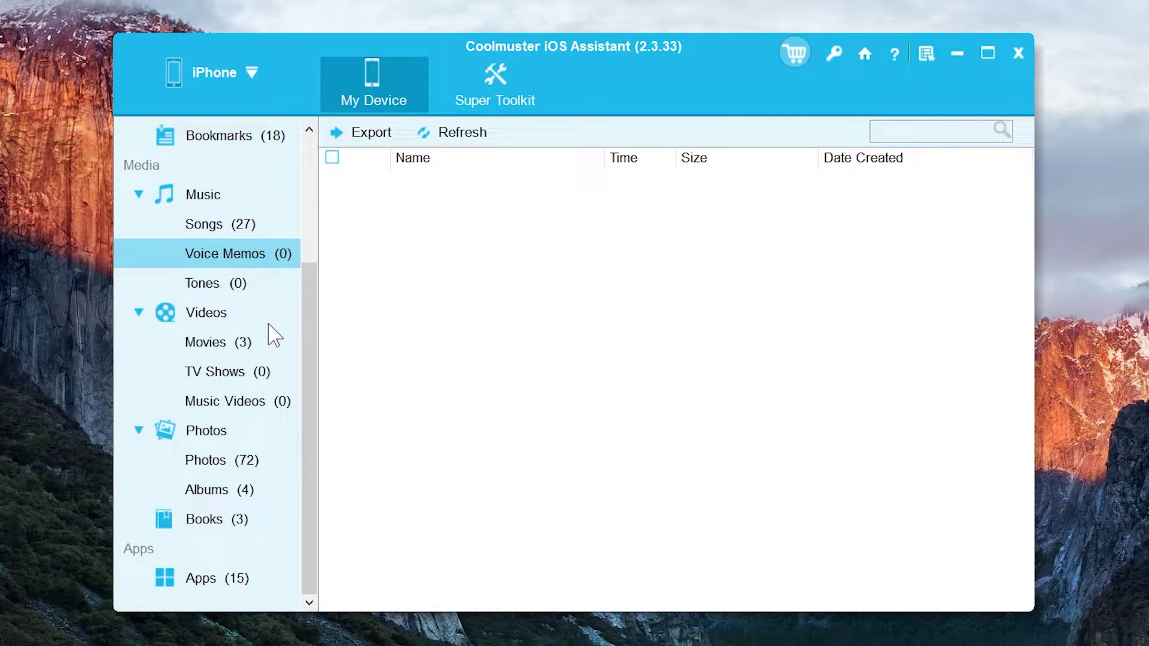
pyautogui.click(252, 288)
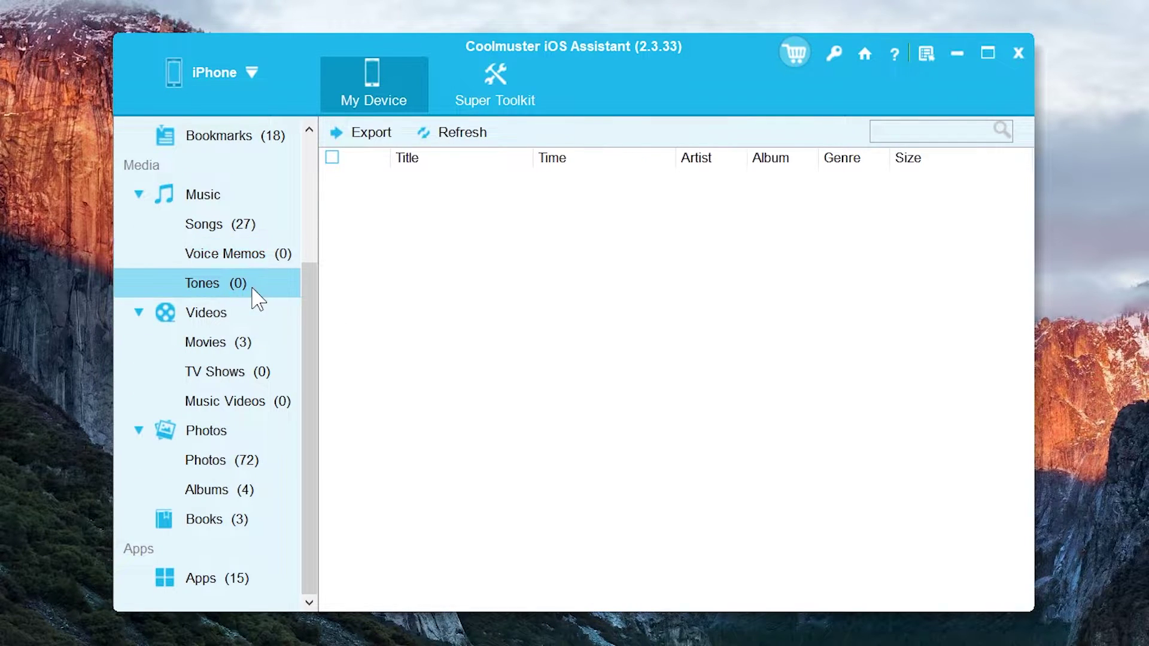
pyautogui.click(464, 137)
pyautogui.scroll(2, 264, 331)
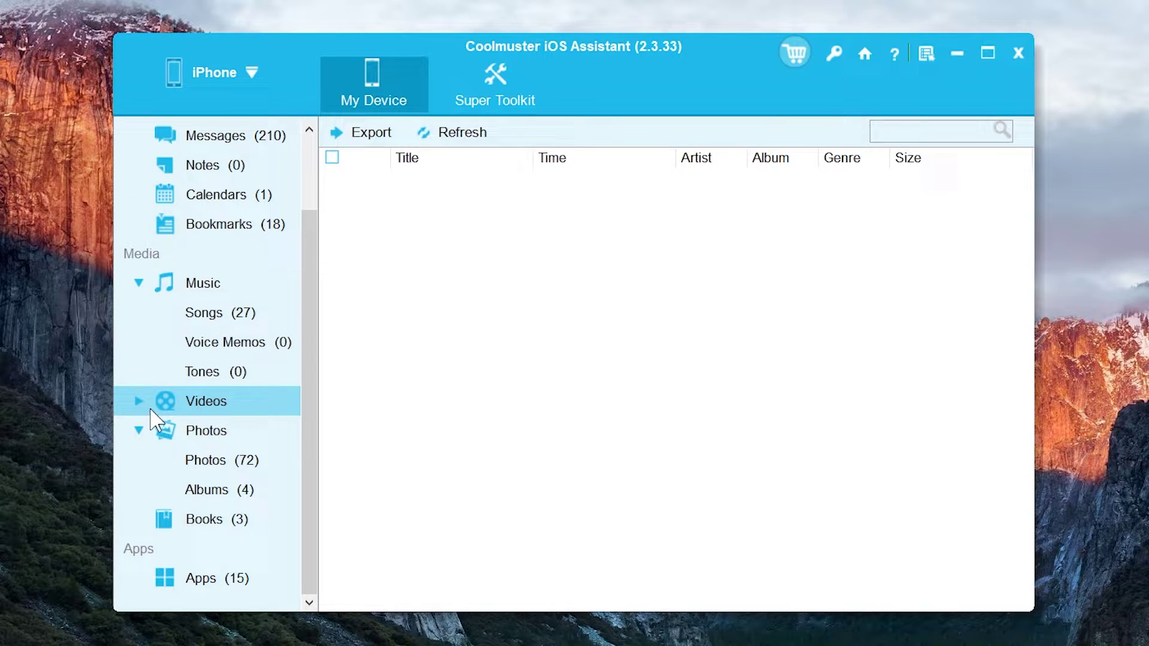
pyautogui.click(140, 401)
# - Tick all three movies, including Earth zoom out to Universe, and export them to Desktop
pyautogui.click(197, 432)
pyautogui.scroll(-2, 225, 440)
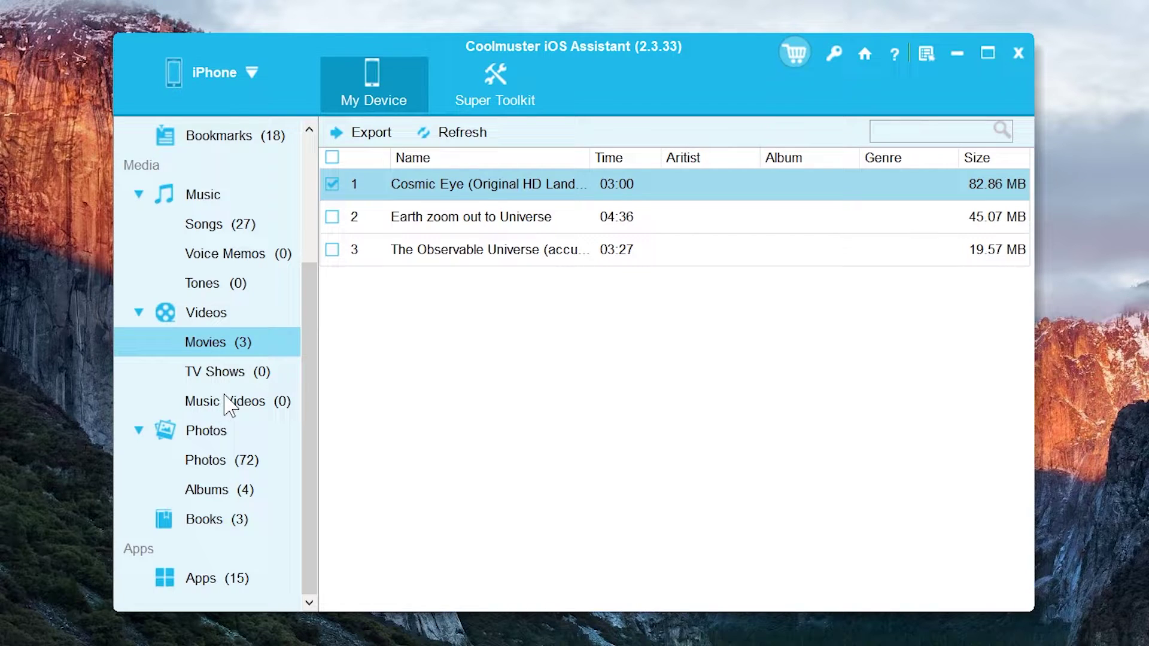
pyautogui.click(332, 217)
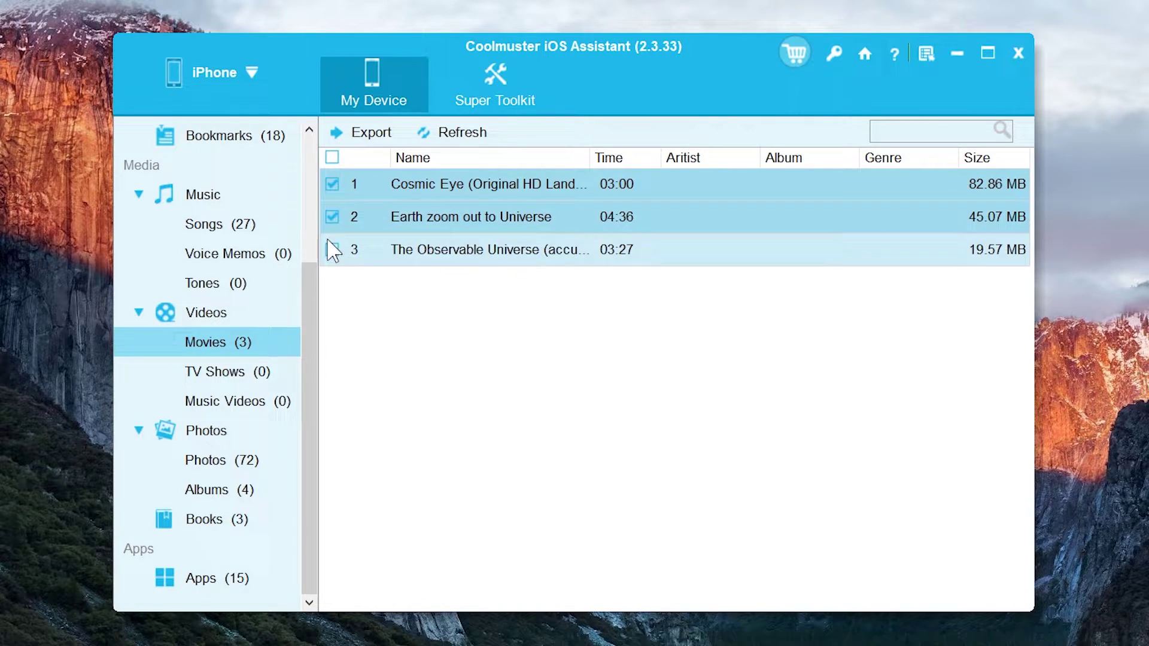
pyautogui.click(331, 248)
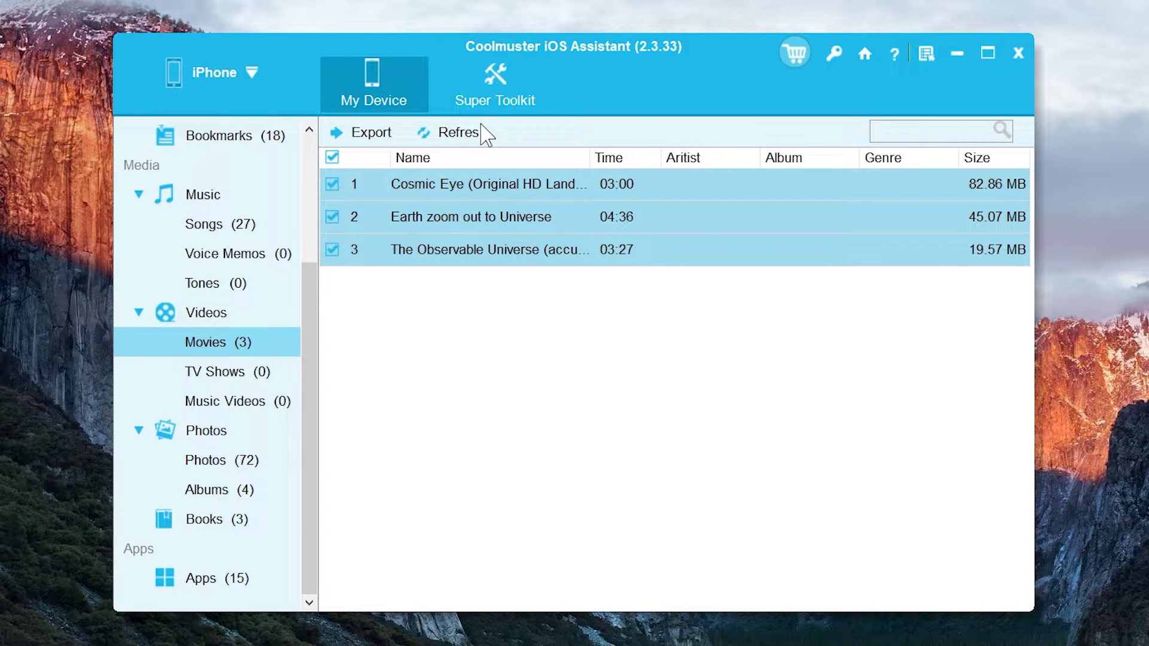
pyautogui.click(371, 133)
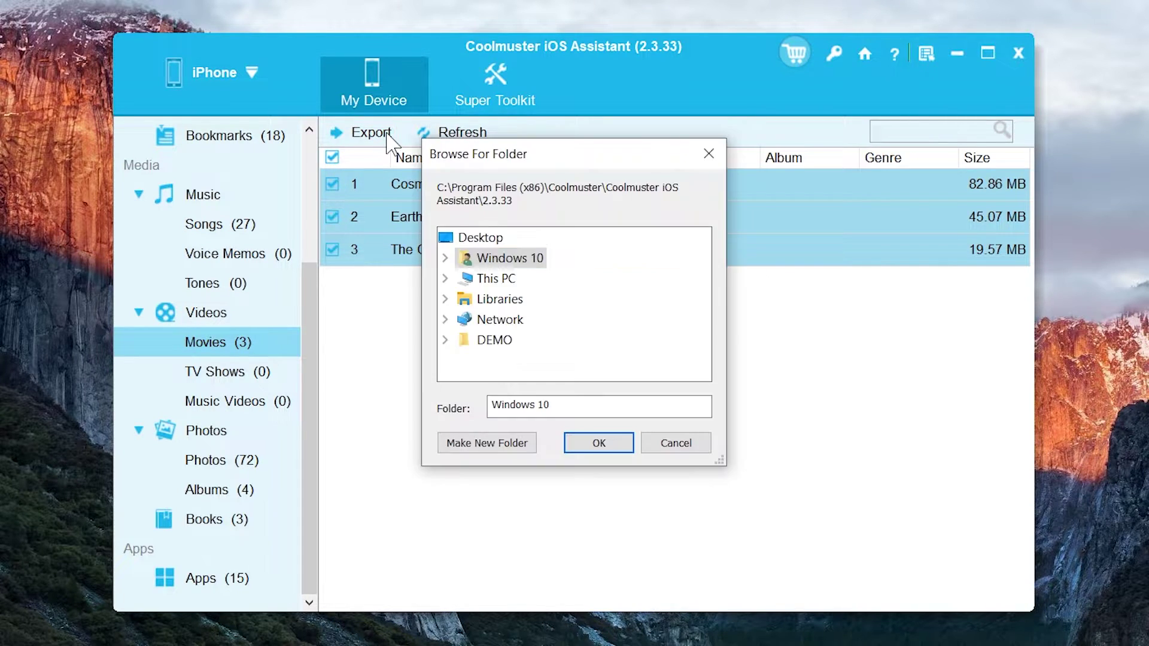
pyautogui.click(472, 237)
pyautogui.click(579, 445)
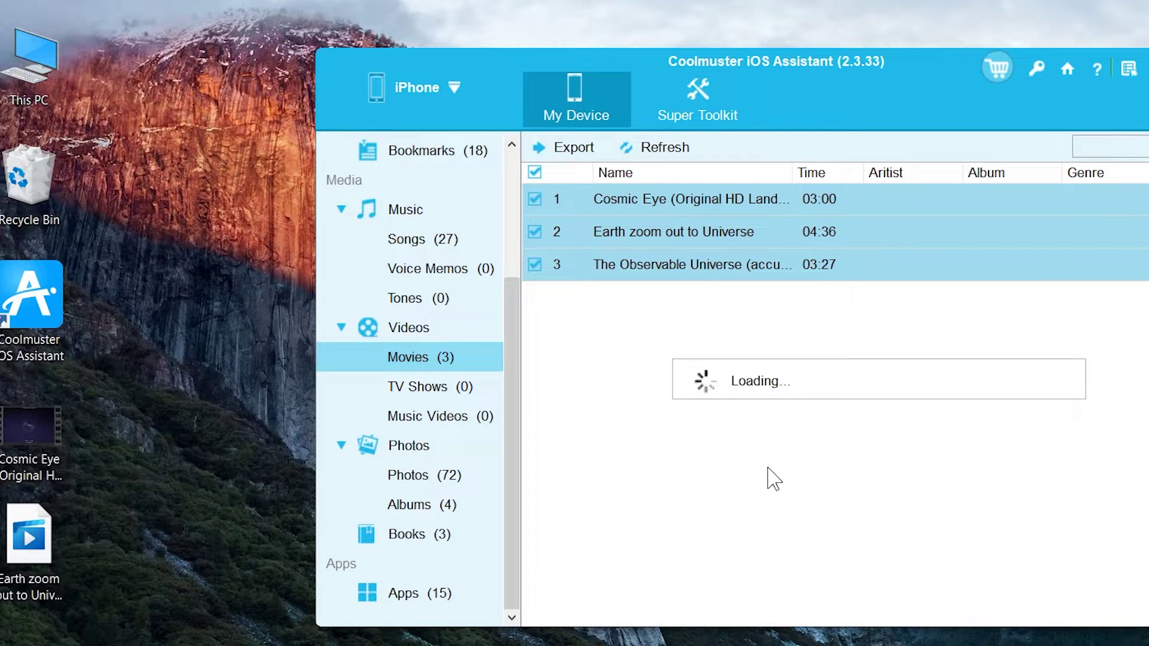
# - Delete the exported movie files from the desktop by moving them to the Recycle Bin
pyautogui.moveTo(146, 615); pyautogui.dragTo(1, 379)
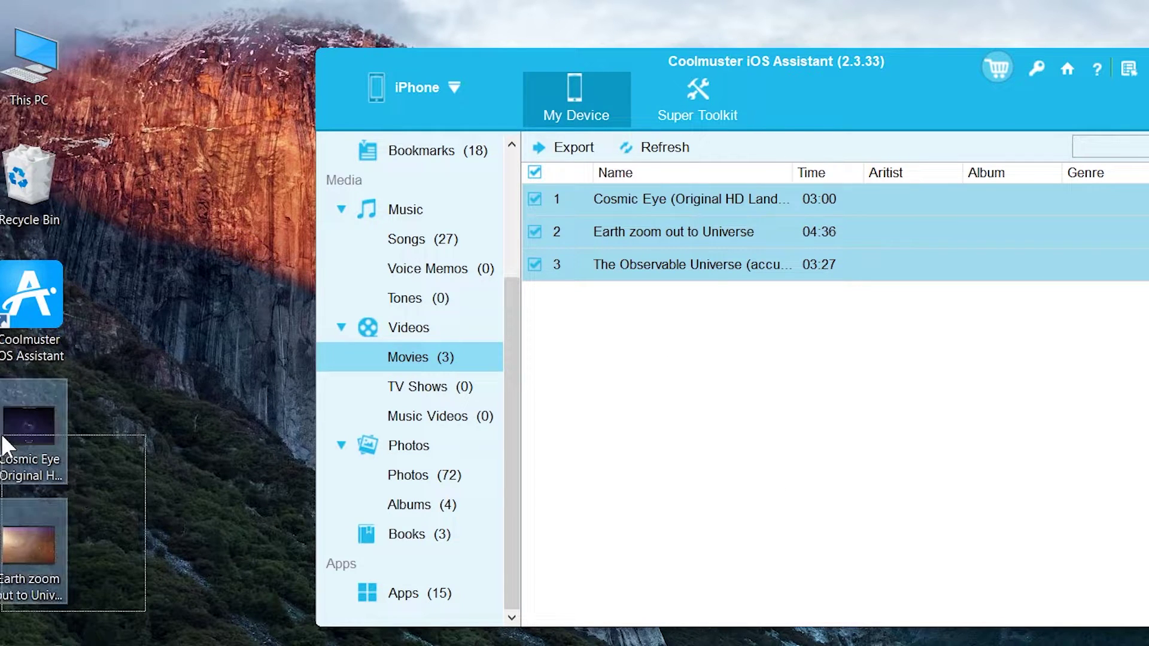
pyautogui.moveTo(68, 618); pyautogui.dragTo(1, 645)
pyautogui.moveTo(27, 454); pyautogui.dragTo(48, 190)
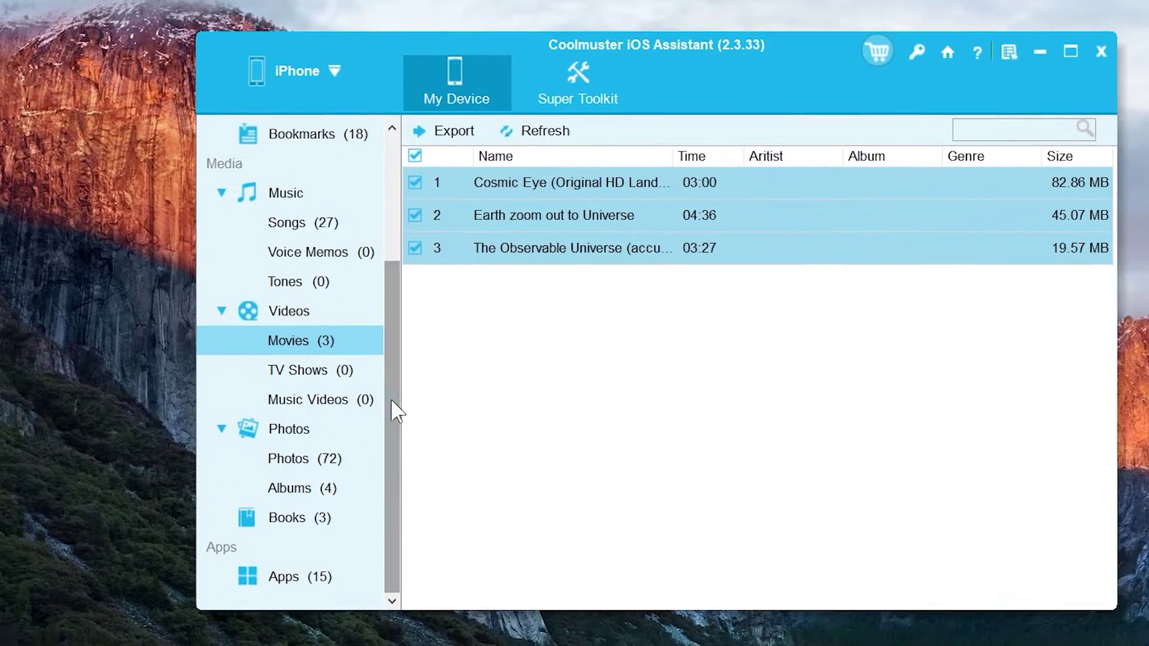
pyautogui.click(485, 418)
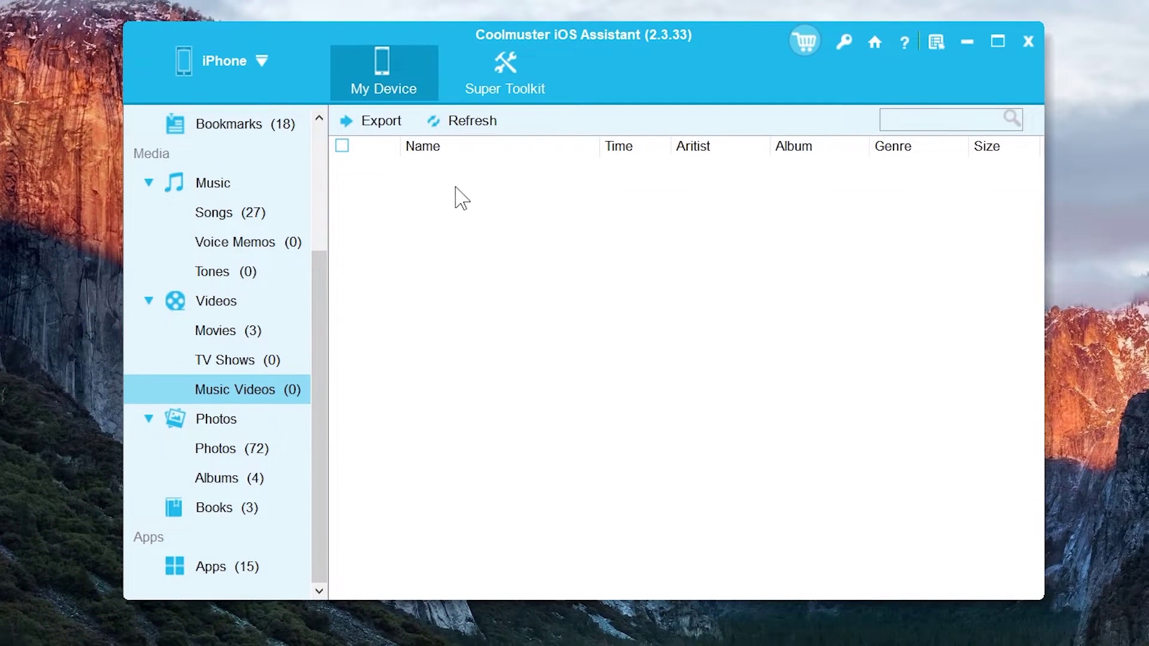
# - Check the empty Music Videos and TV Shows lists, then show the 72 photos
pyautogui.click(462, 123)
pyautogui.click(265, 363)
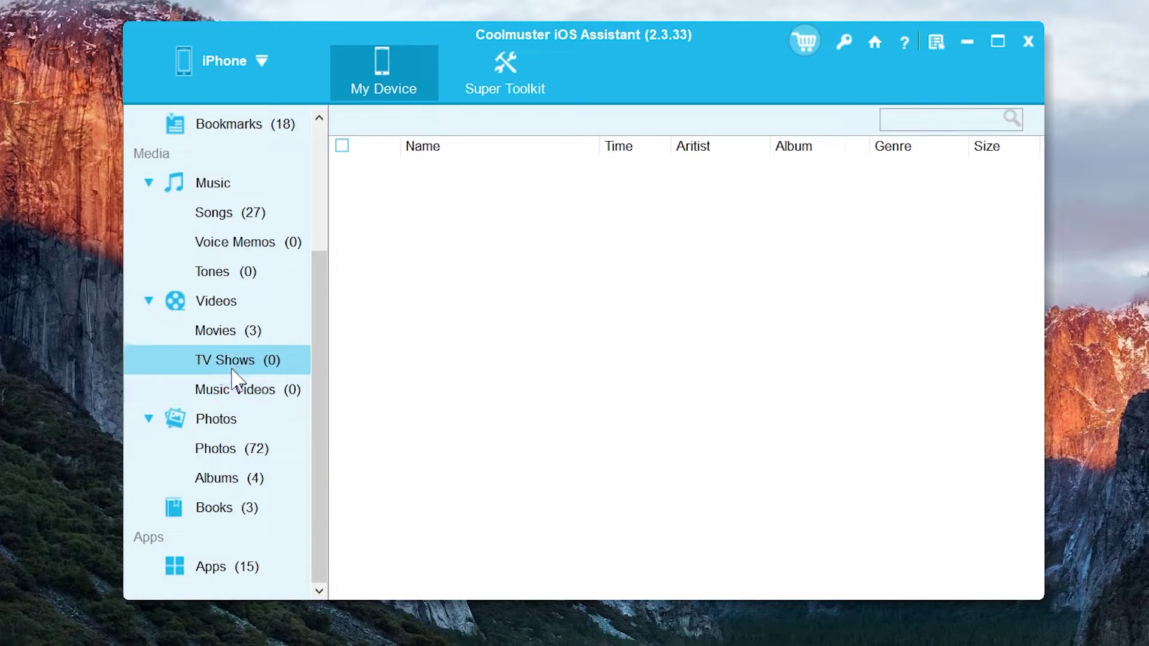
pyautogui.click(273, 452)
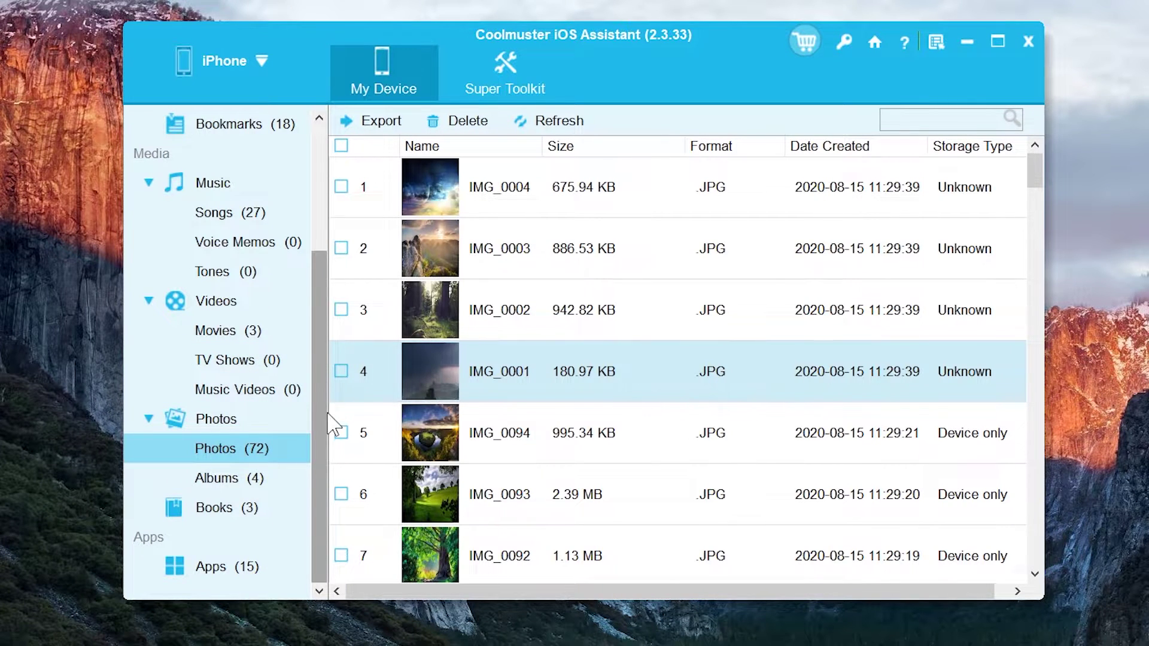
pyautogui.moveTo(1042, 165); pyautogui.dragTo(1043, 237)
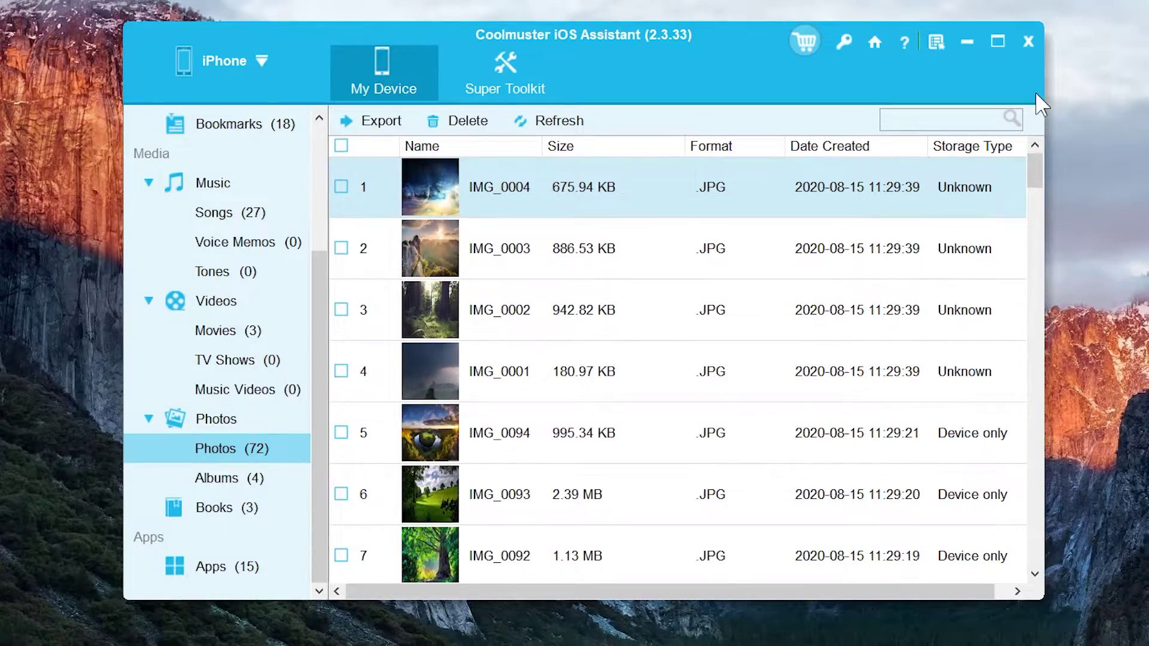
# - Export all 72 photos to Desktop, then move the exported JPGs to the Recycle Bin
pyautogui.click(342, 146)
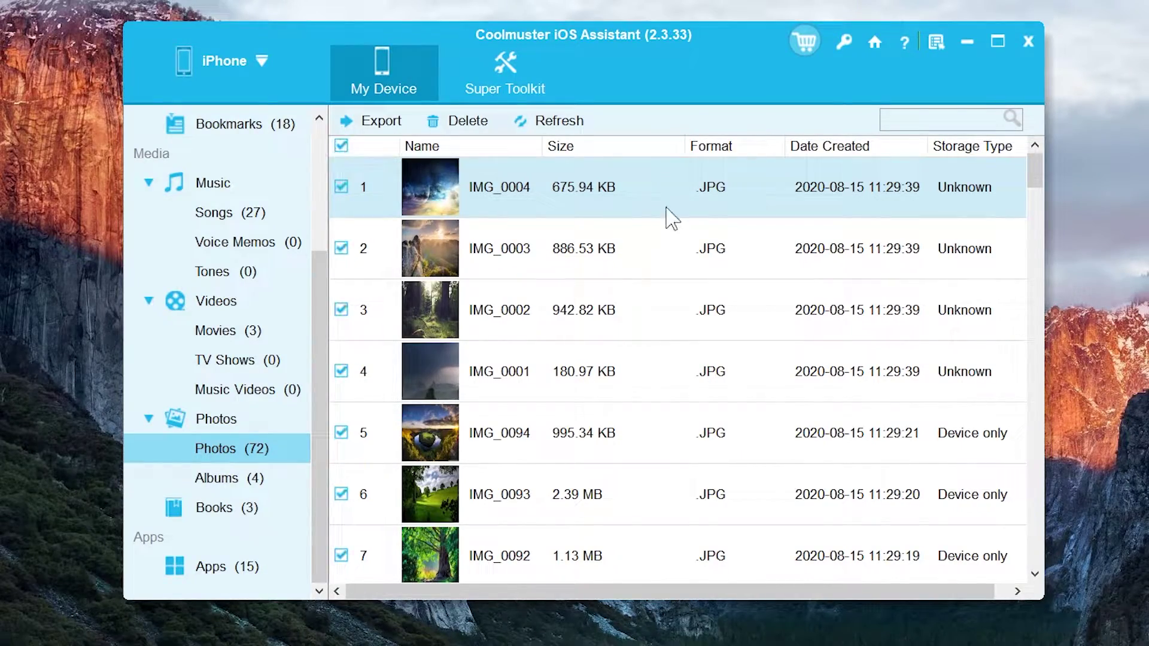
pyautogui.moveTo(1036, 159)
pyautogui.mouseDown()
pyautogui.moveTo(1035, 374)
pyautogui.moveTo(1035, 167)
pyautogui.mouseUp()
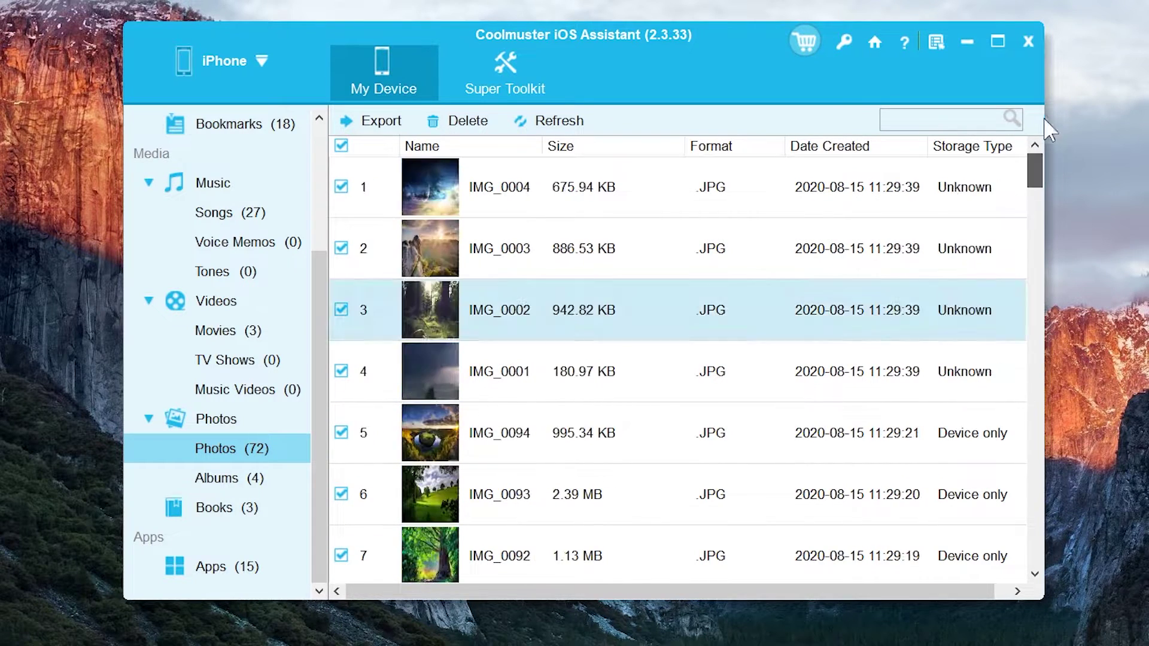
pyautogui.click(377, 120)
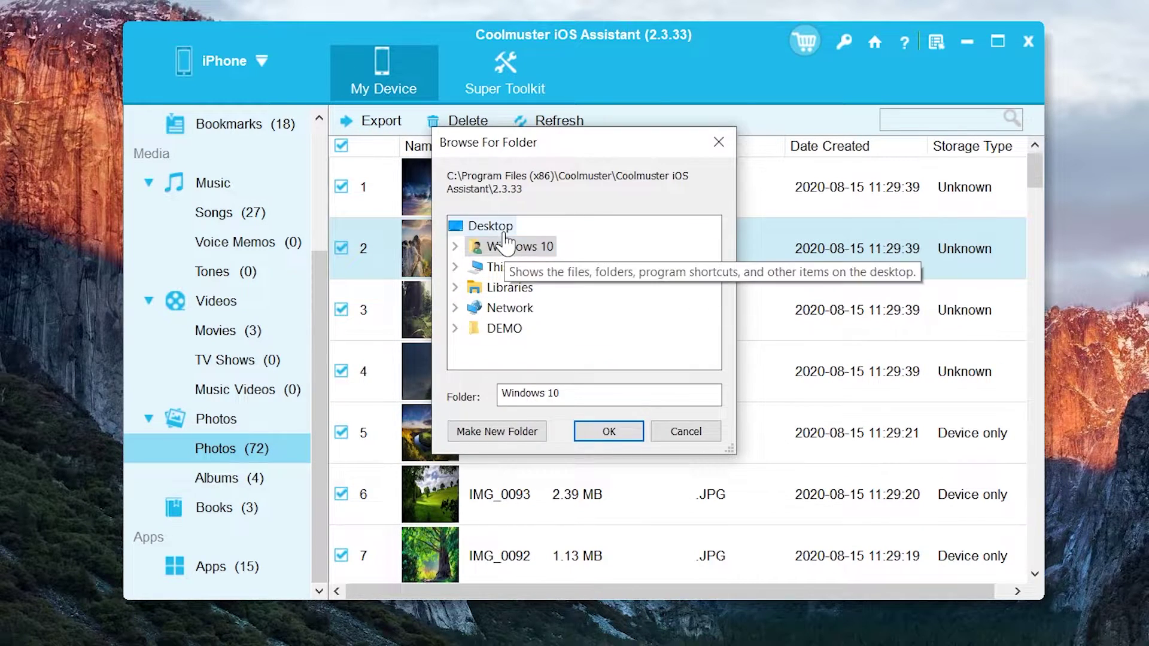
pyautogui.click(470, 226)
pyautogui.click(605, 431)
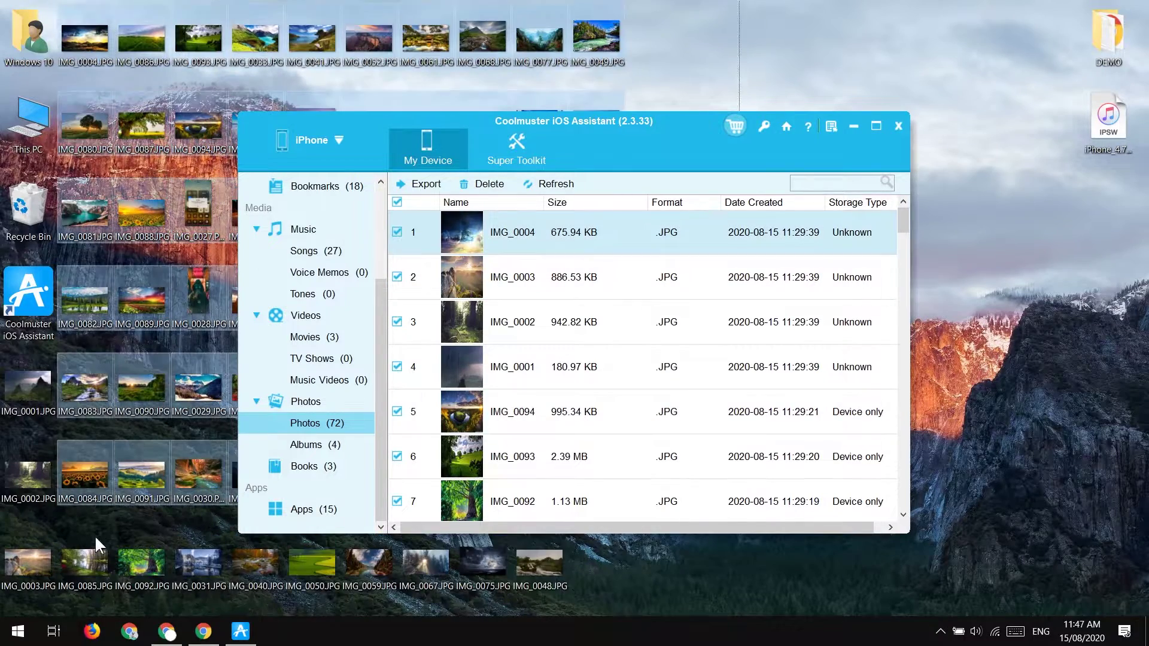
pyautogui.moveTo(75, 579); pyautogui.dragTo(28, 213)
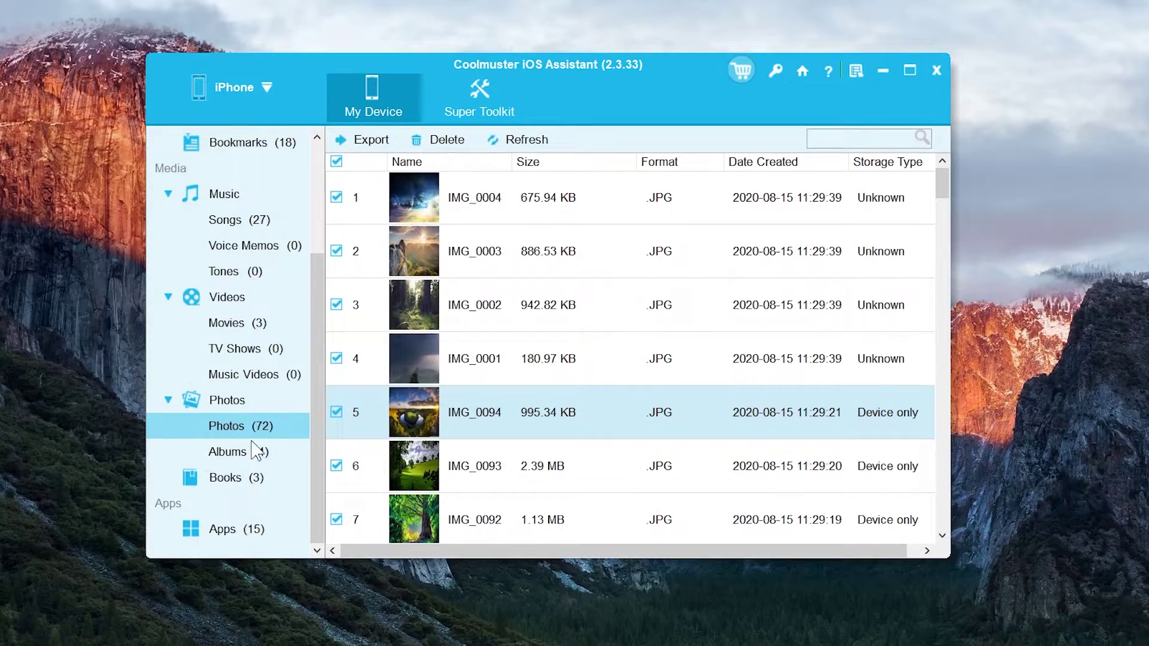
# - Open the four albums and inspect the four Photo Stream photos
pyautogui.click(256, 452)
pyautogui.moveTo(640, 427); pyautogui.dragTo(673, 218)
pyautogui.moveTo(609, 168); pyautogui.dragTo(662, 167)
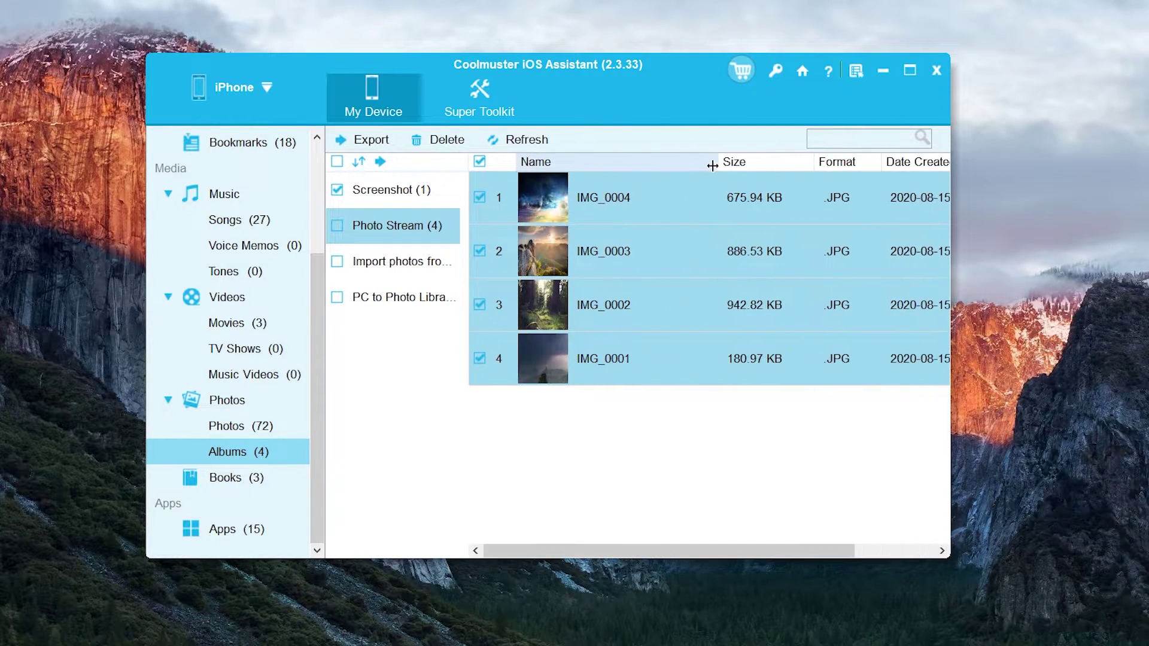
pyautogui.click(636, 389)
# - Browse the Import photos and Screenshot albums, then list and select the three books
pyautogui.click(408, 263)
pyautogui.click(416, 227)
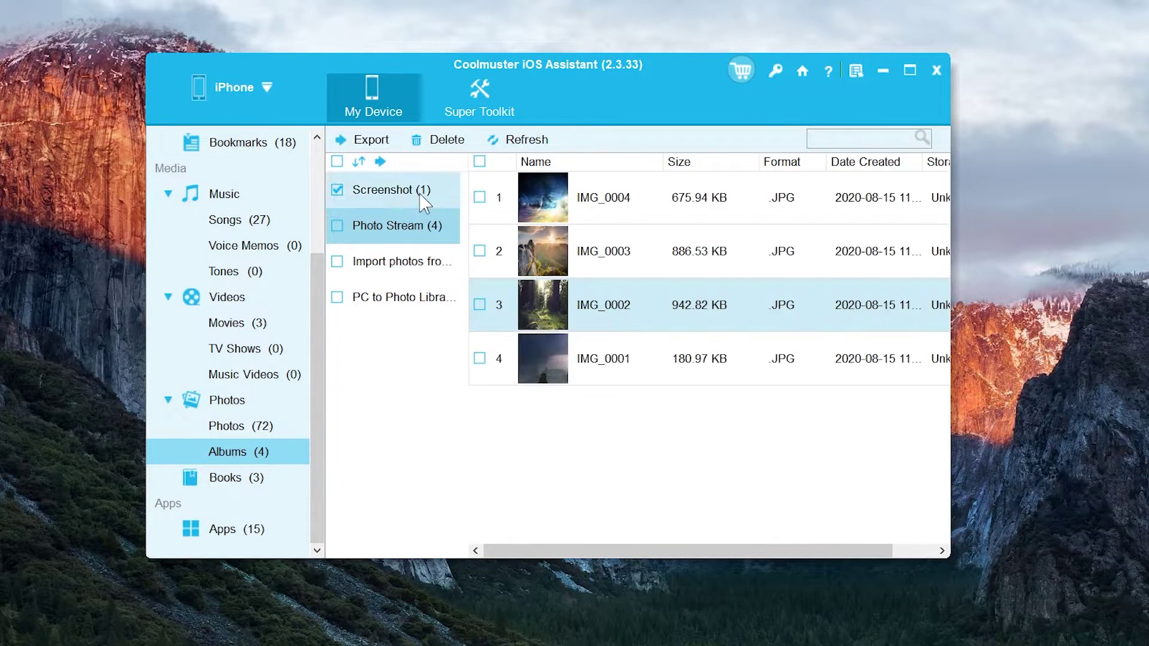
pyautogui.click(338, 191)
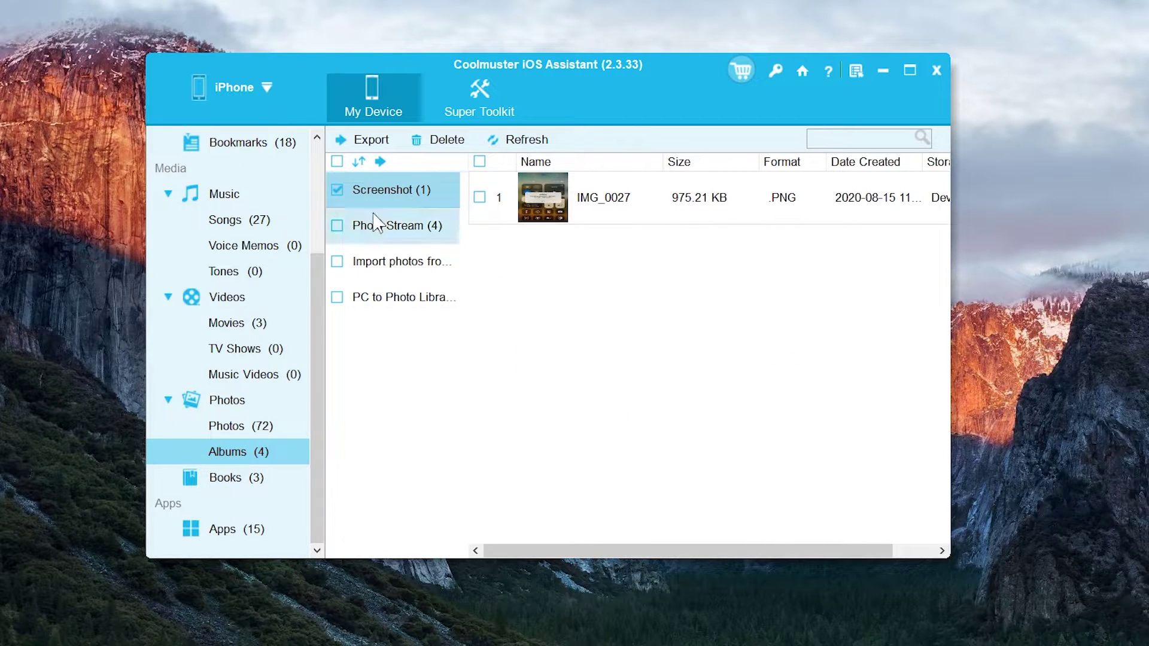
pyautogui.click(282, 425)
pyautogui.click(273, 452)
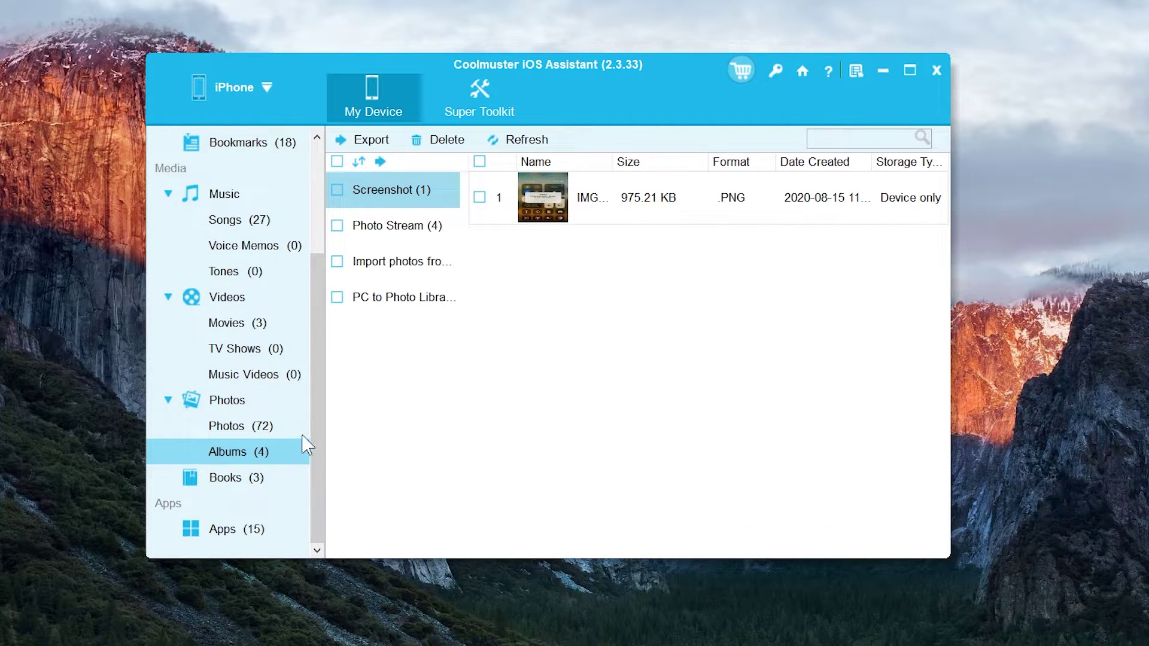
pyautogui.click(286, 482)
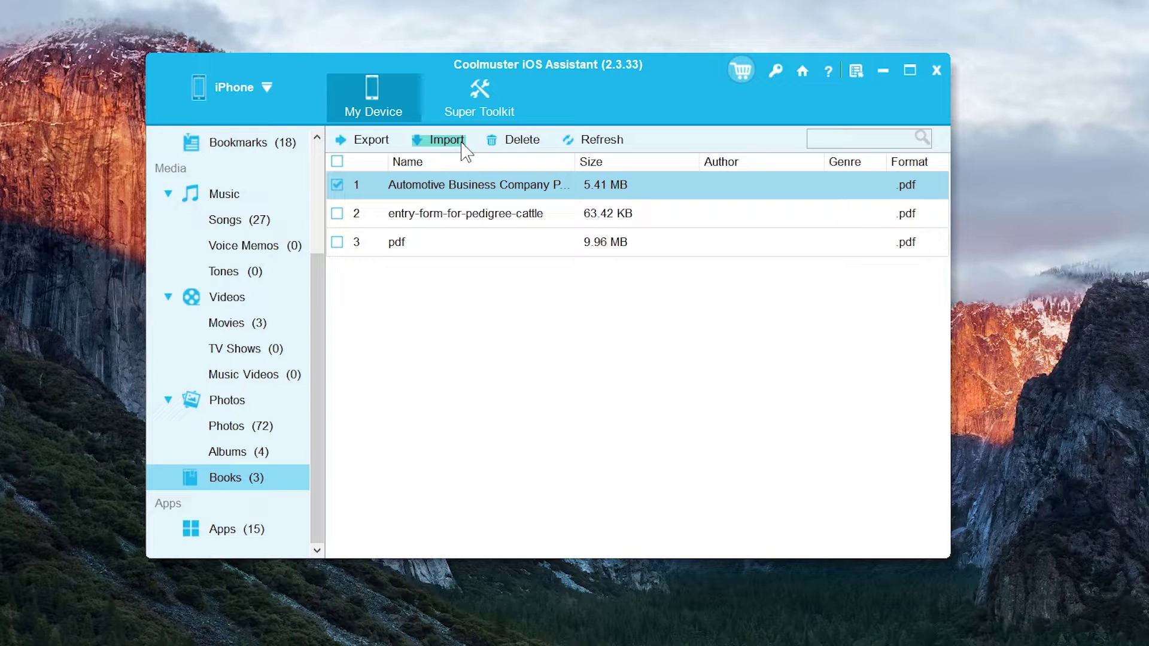
pyautogui.hotkey('ctrl', 'a')
# - Select all 15 installed apps and uninstall them, confirming with OK
pyautogui.click(259, 534)
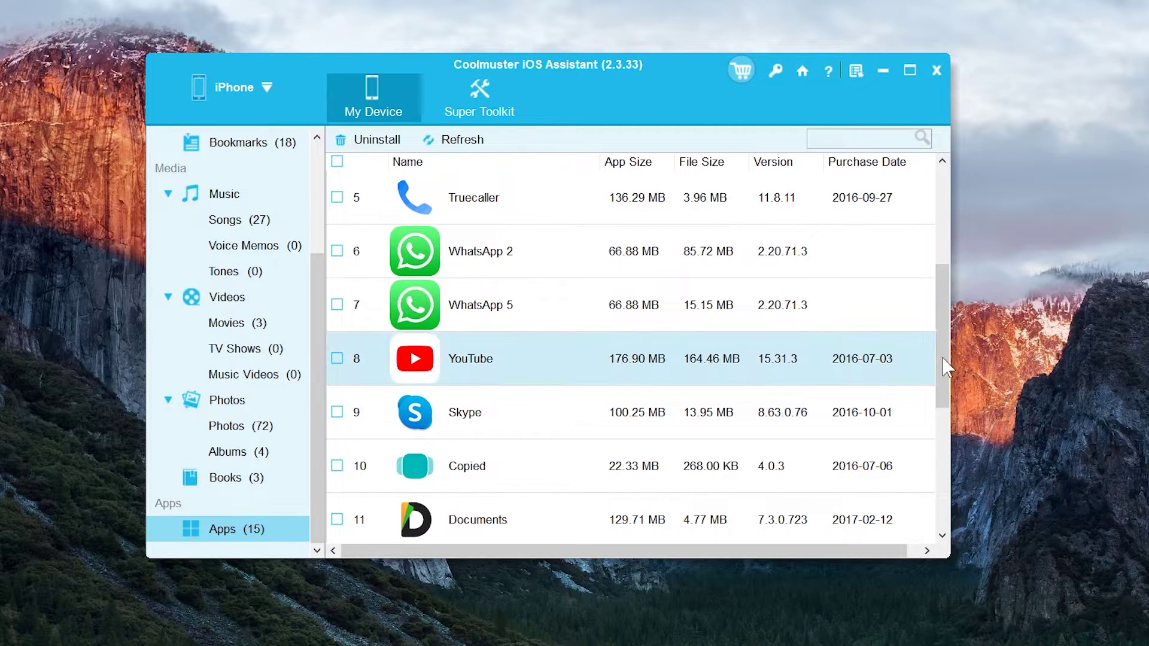
pyautogui.moveTo(944, 379); pyautogui.dragTo(960, 290)
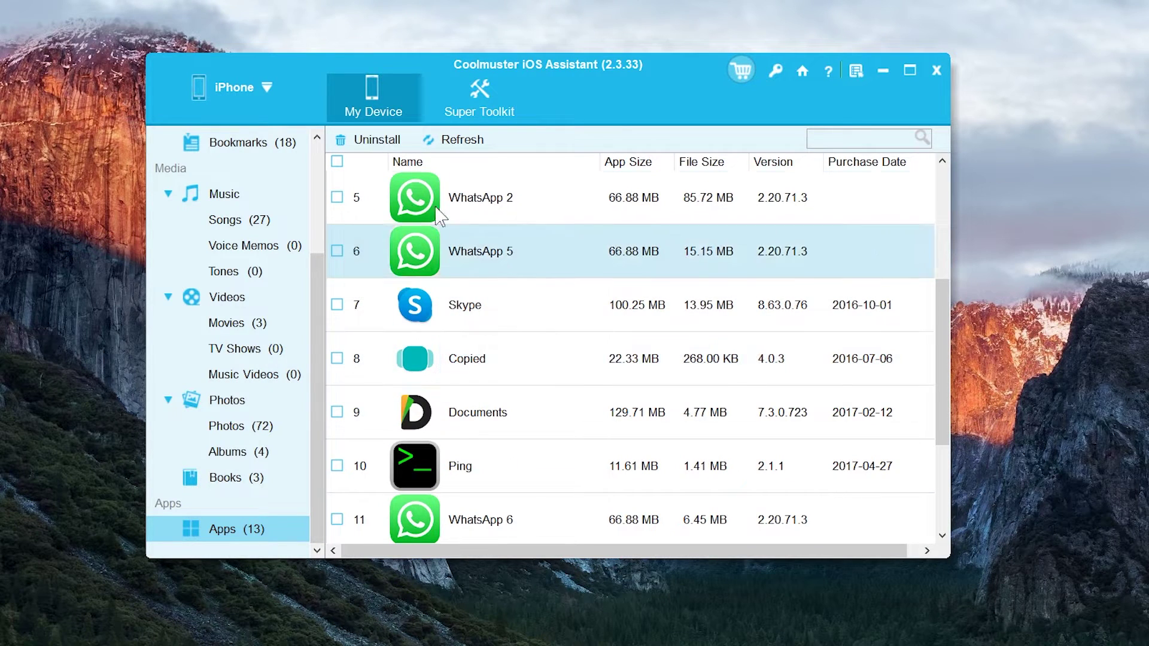
pyautogui.scroll(-1, 340, 168)
pyautogui.click(368, 139)
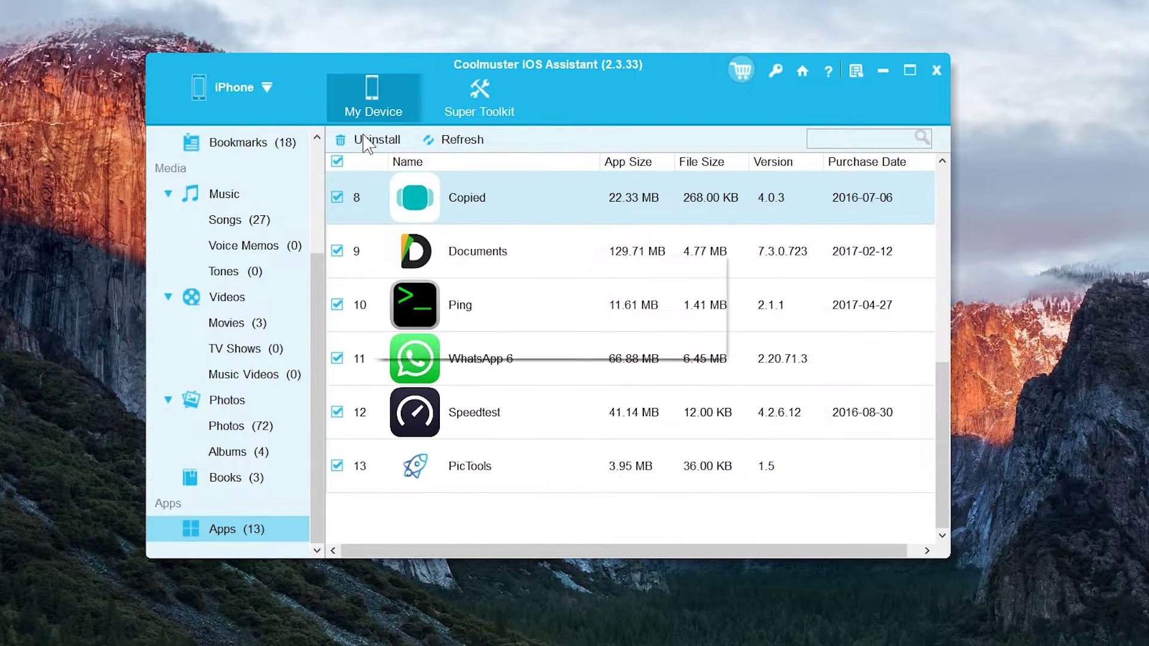
pyautogui.click(624, 339)
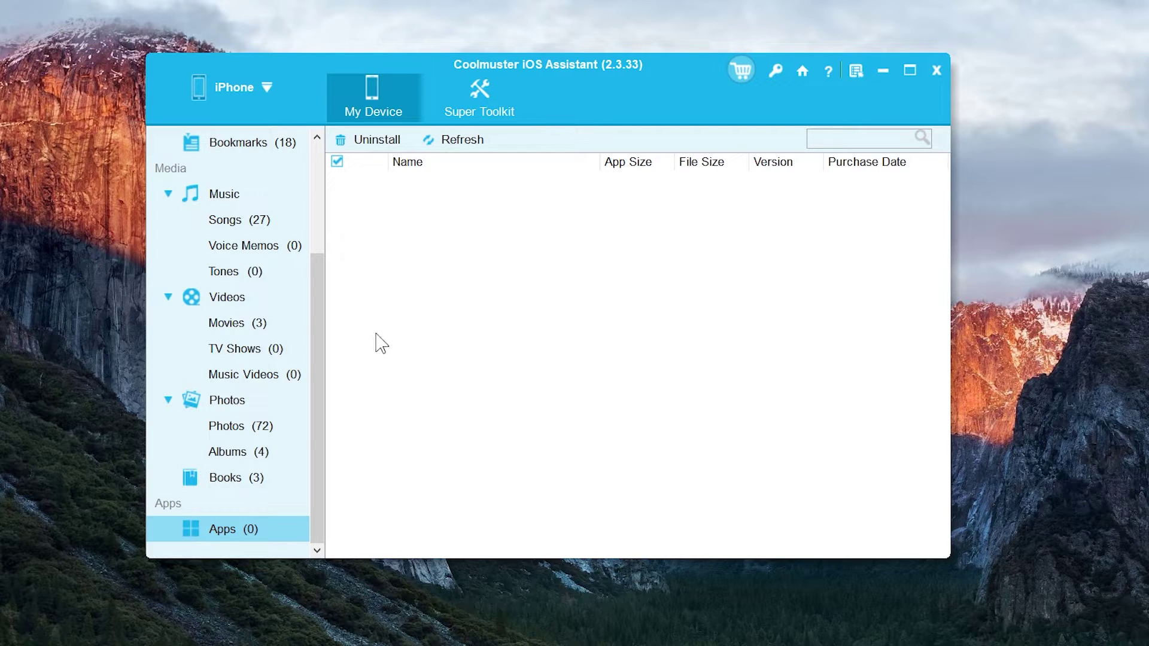
pyautogui.click(268, 428)
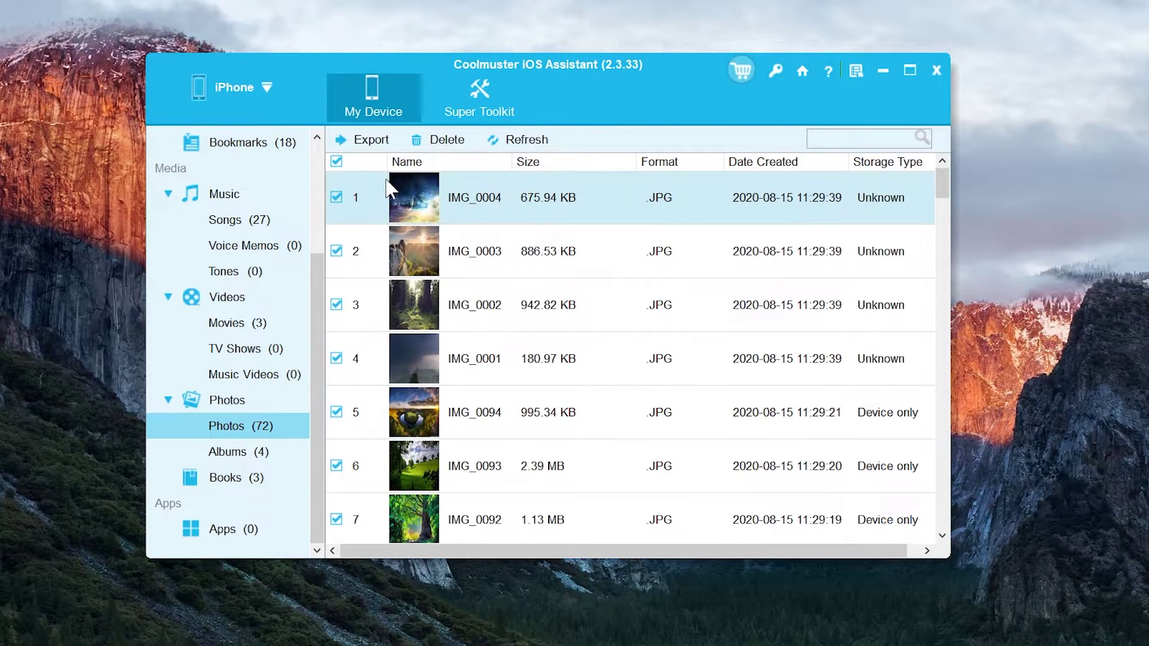